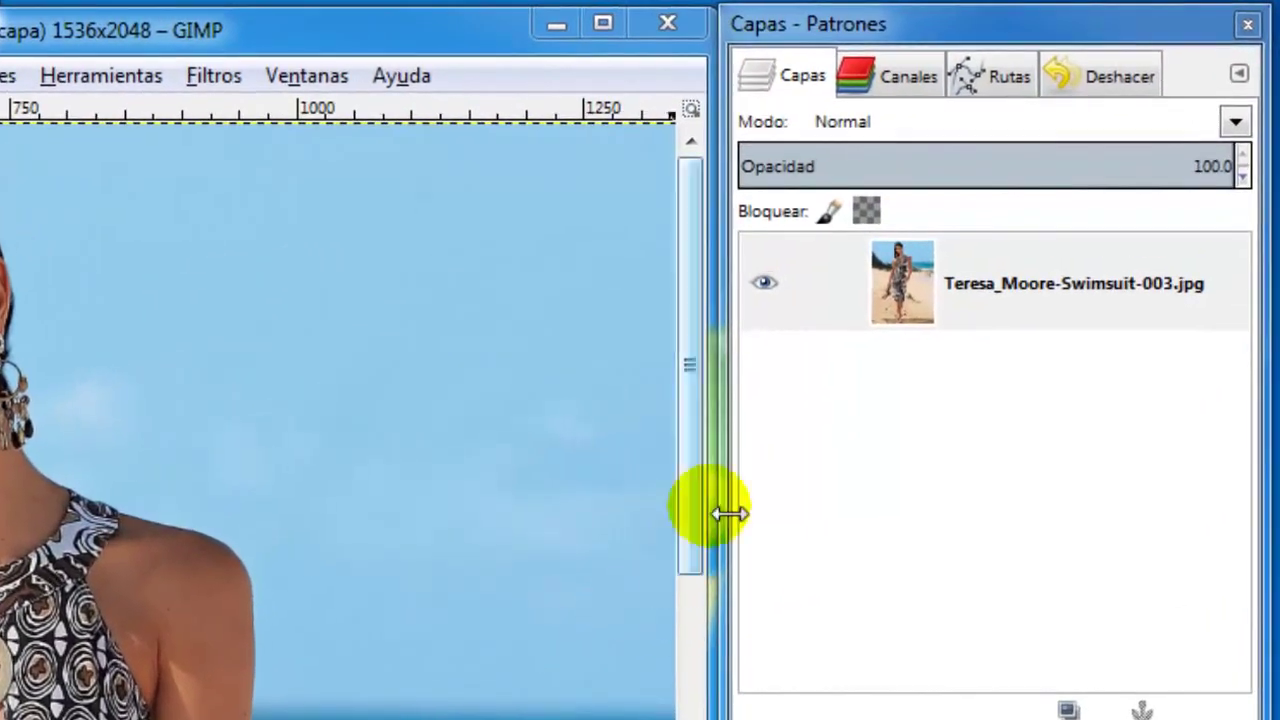
# Duplicate the portrait layer and set the copy's Opacidad to 60.0
pyautogui.rightClick(985, 287)
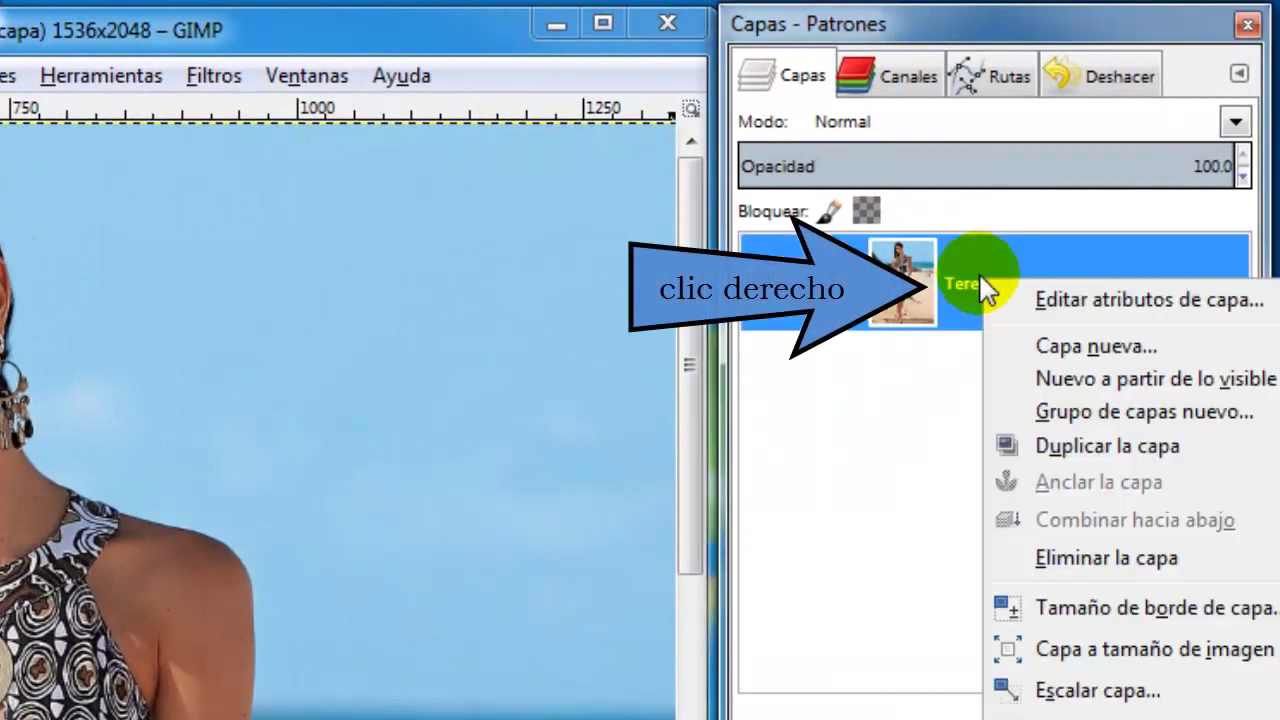
pyautogui.click(1049, 446)
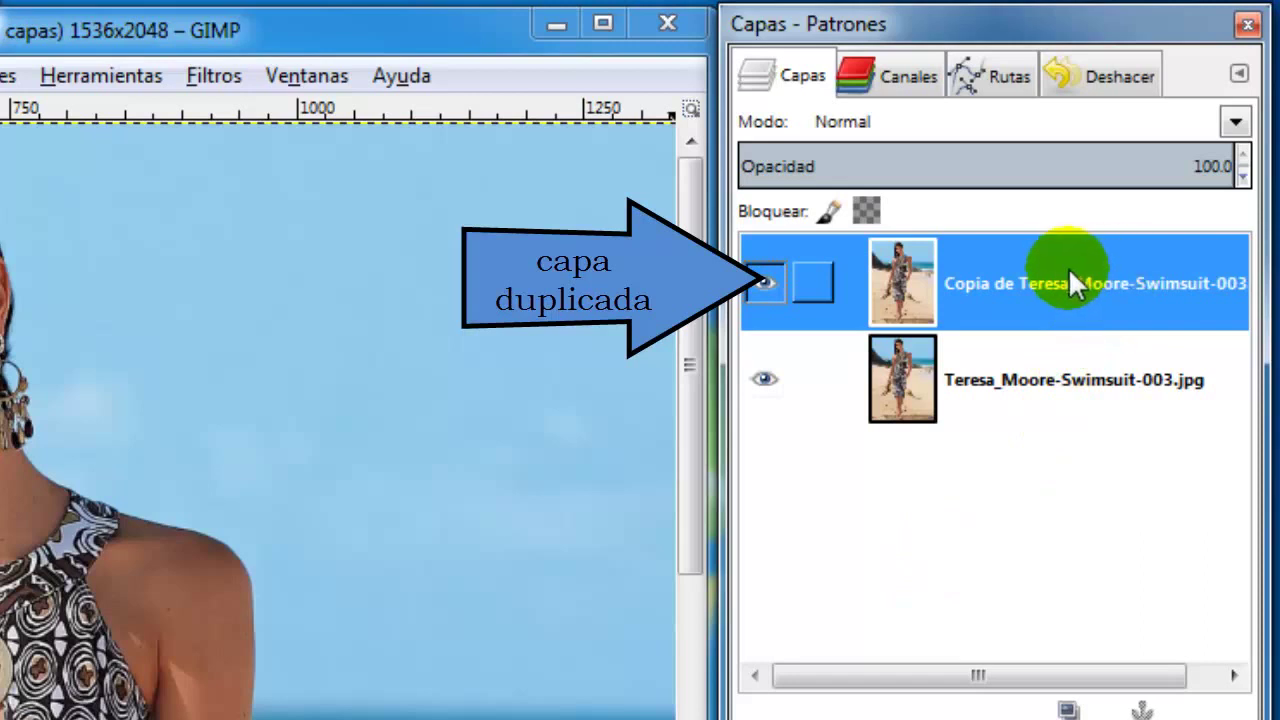
pyautogui.click(1243, 177)
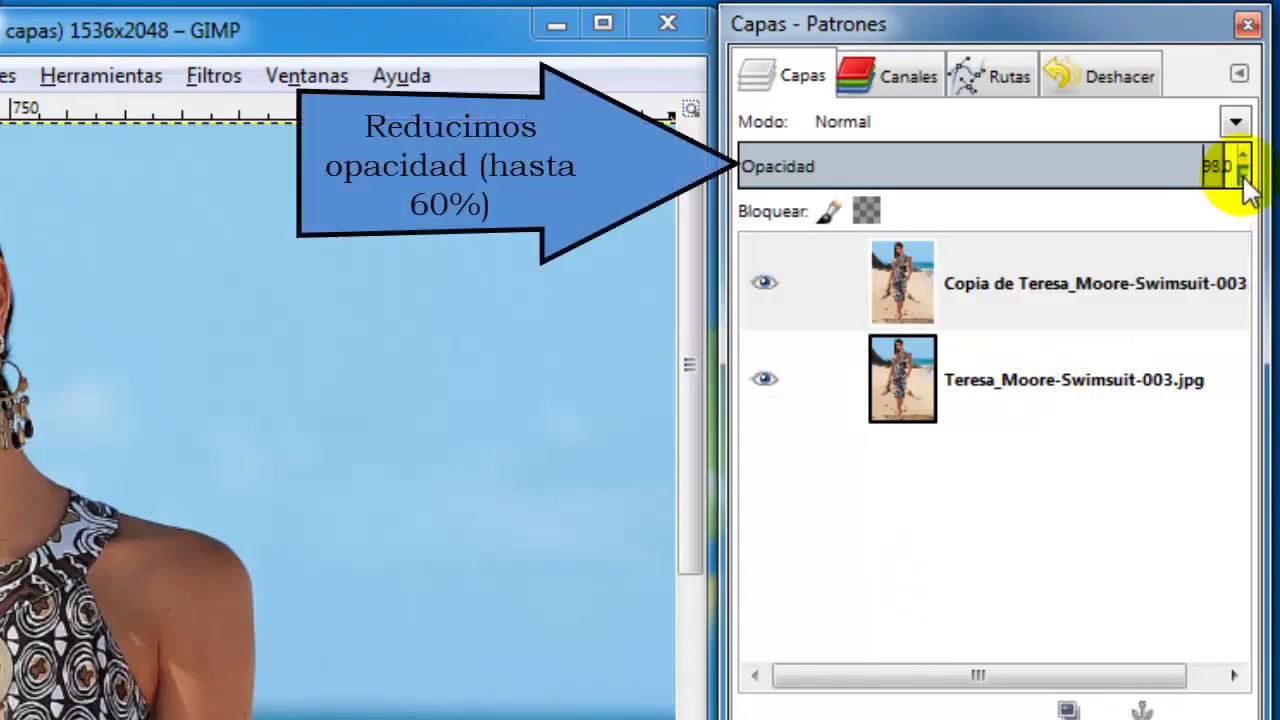
pyautogui.moveTo(1243, 177); pyautogui.dragTo(1243, 177)
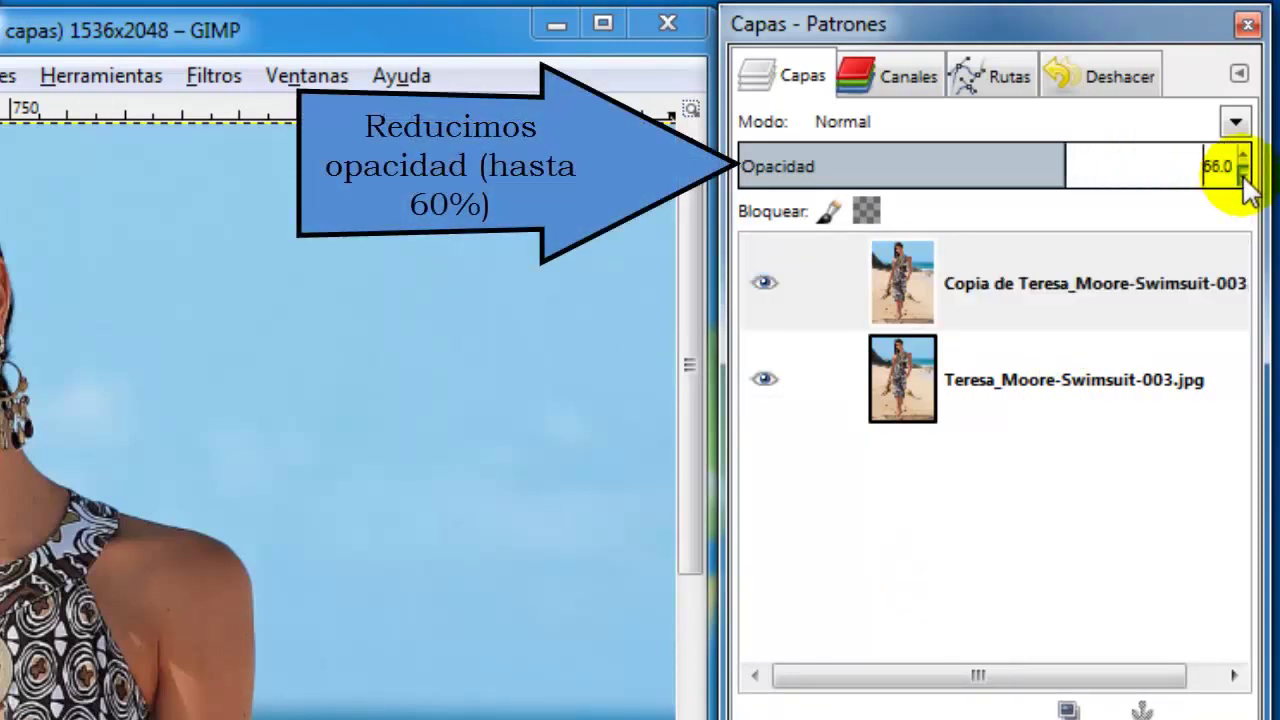
pyautogui.click(1243, 177)
pyautogui.click(1243, 177)
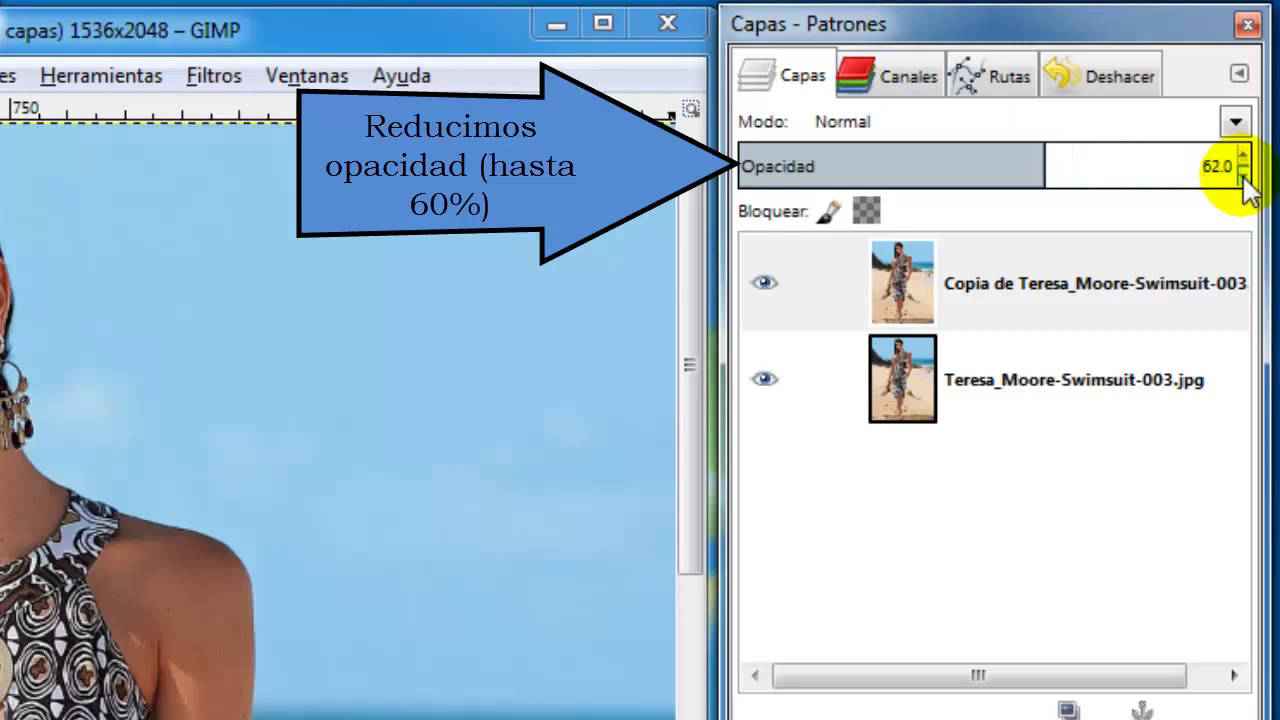
pyautogui.click(1243, 177)
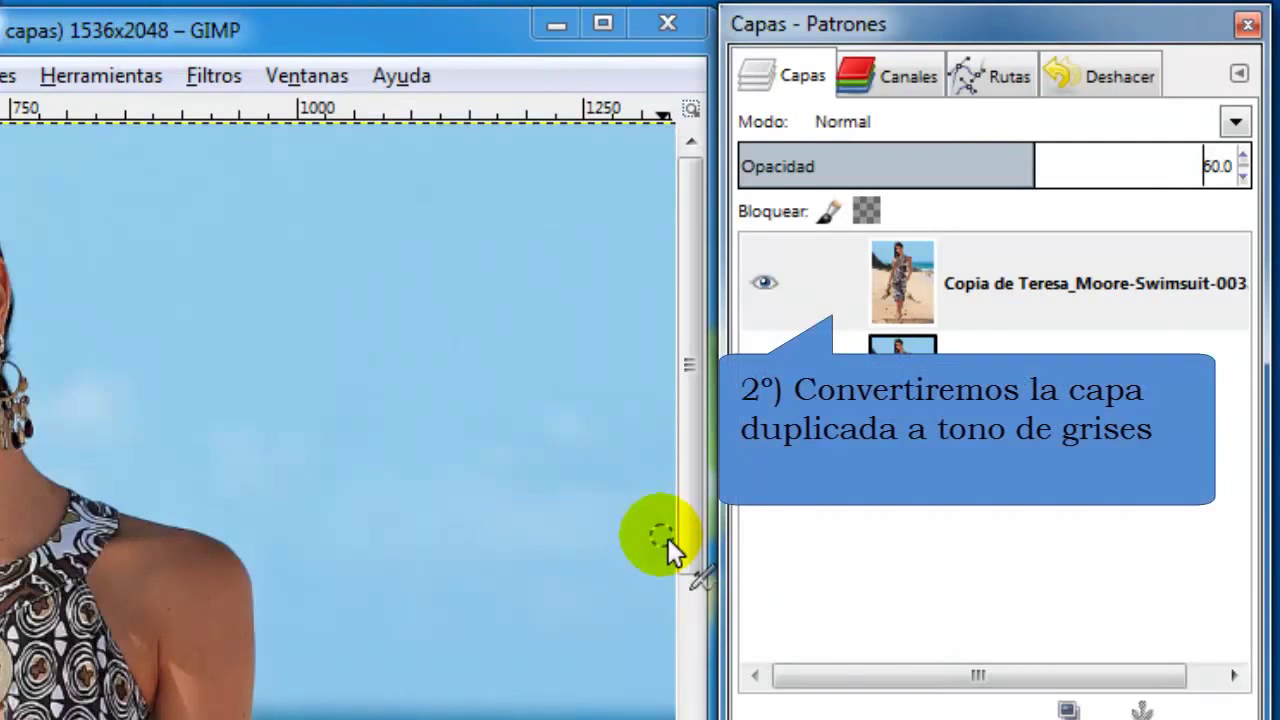
# Desaturate the duplicated layer using the Luminosidad mode
pyautogui.click(1086, 278)
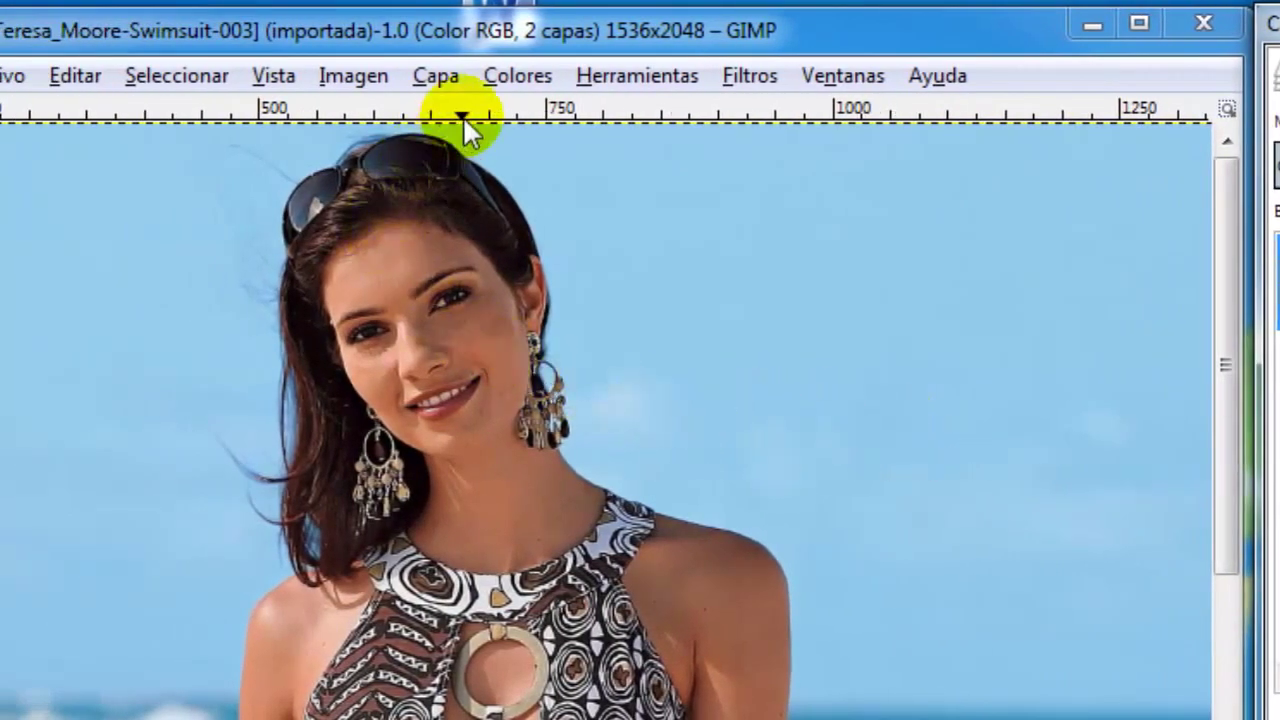
pyautogui.click(519, 76)
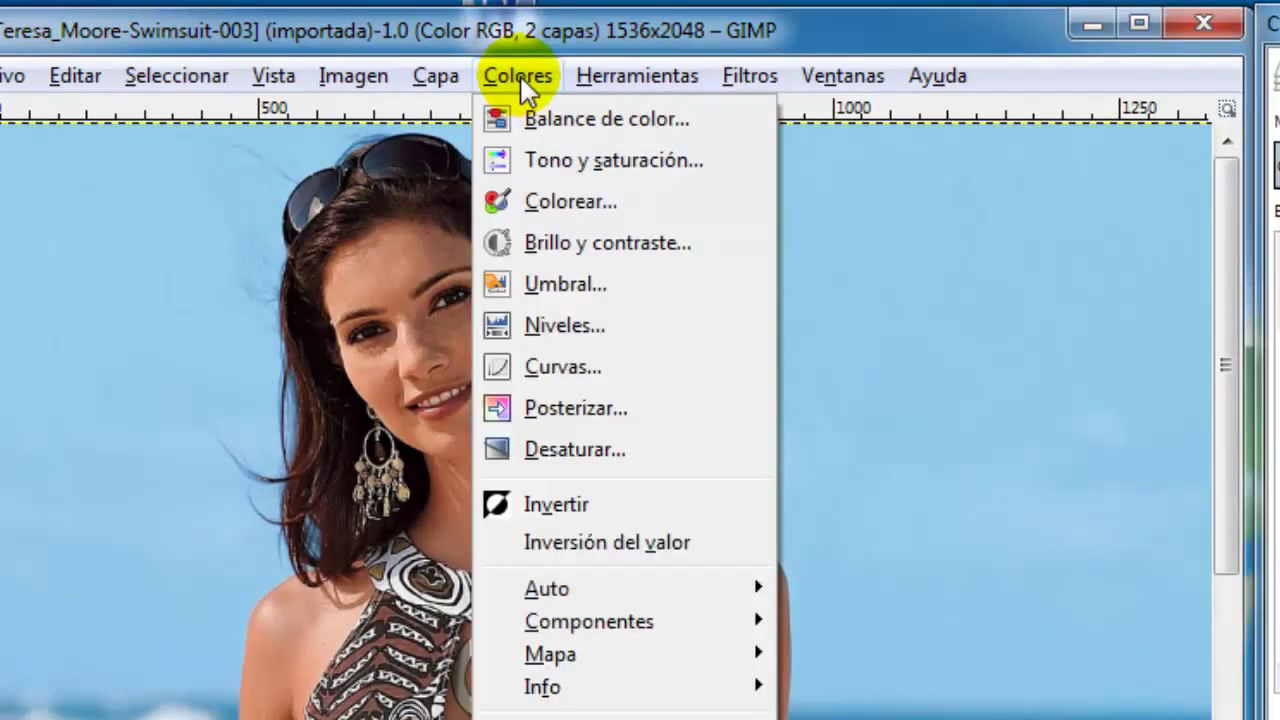
pyautogui.click(657, 442)
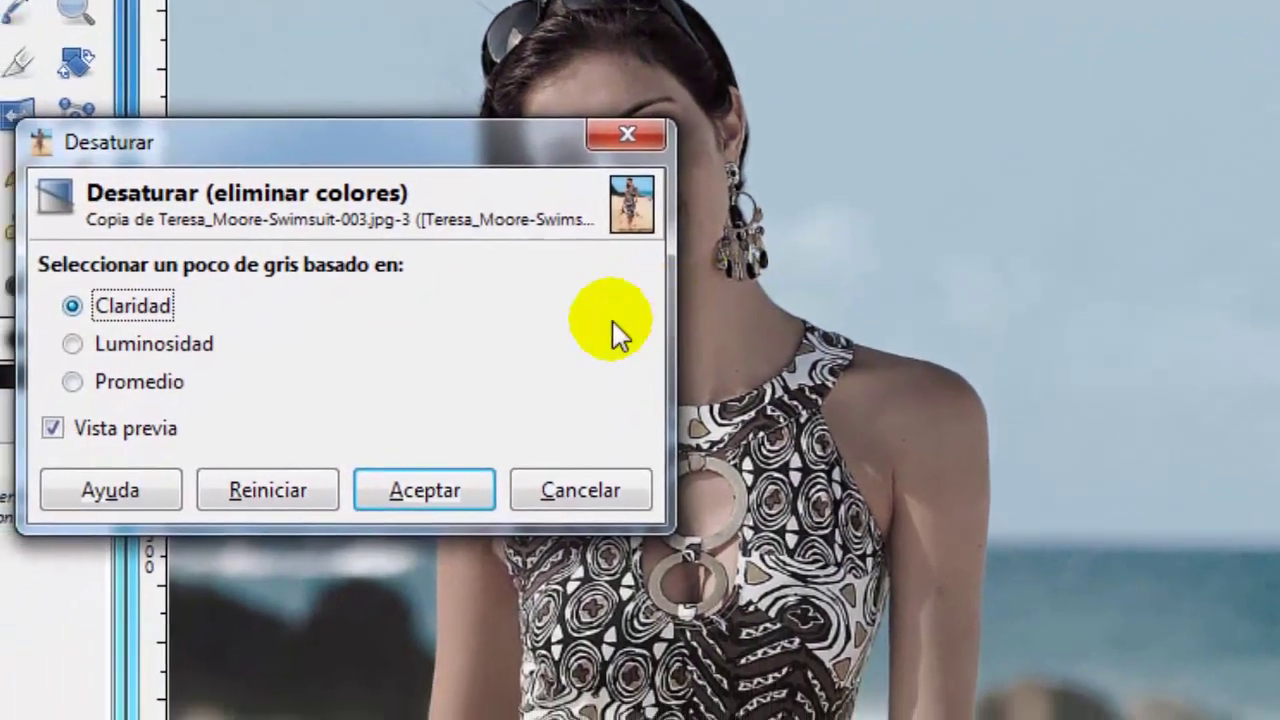
pyautogui.click(128, 296)
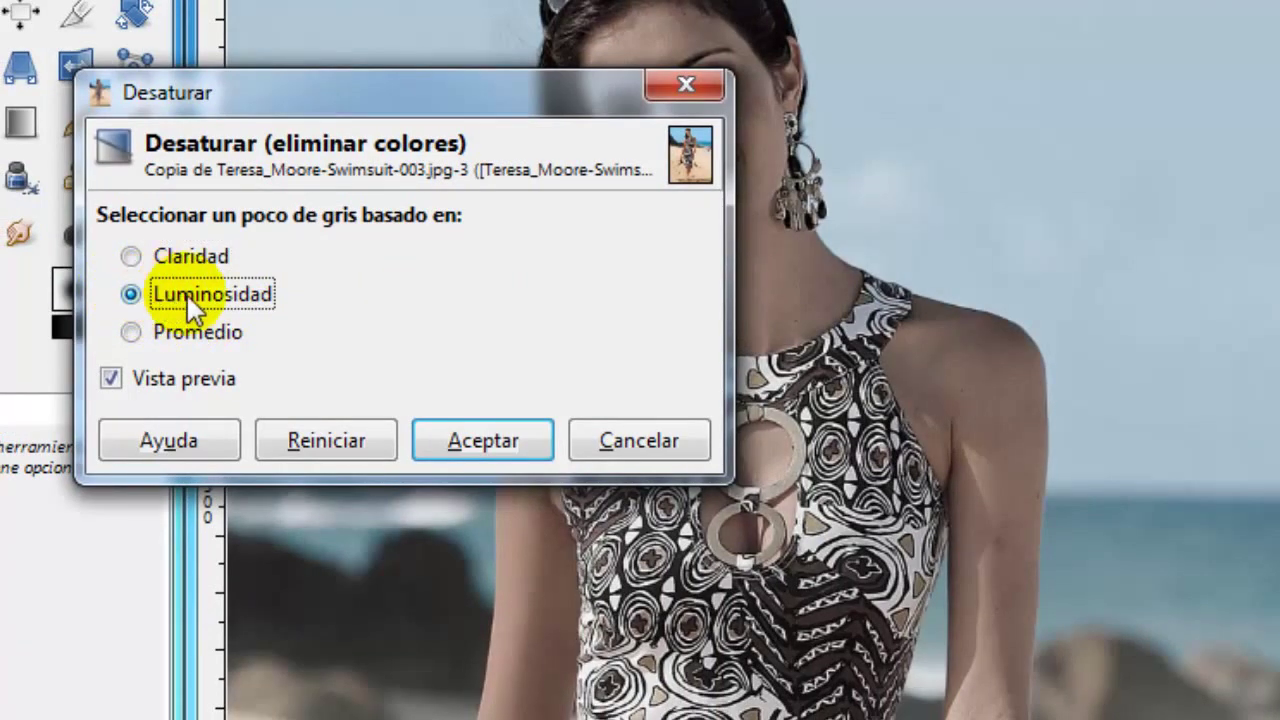
pyautogui.click(446, 440)
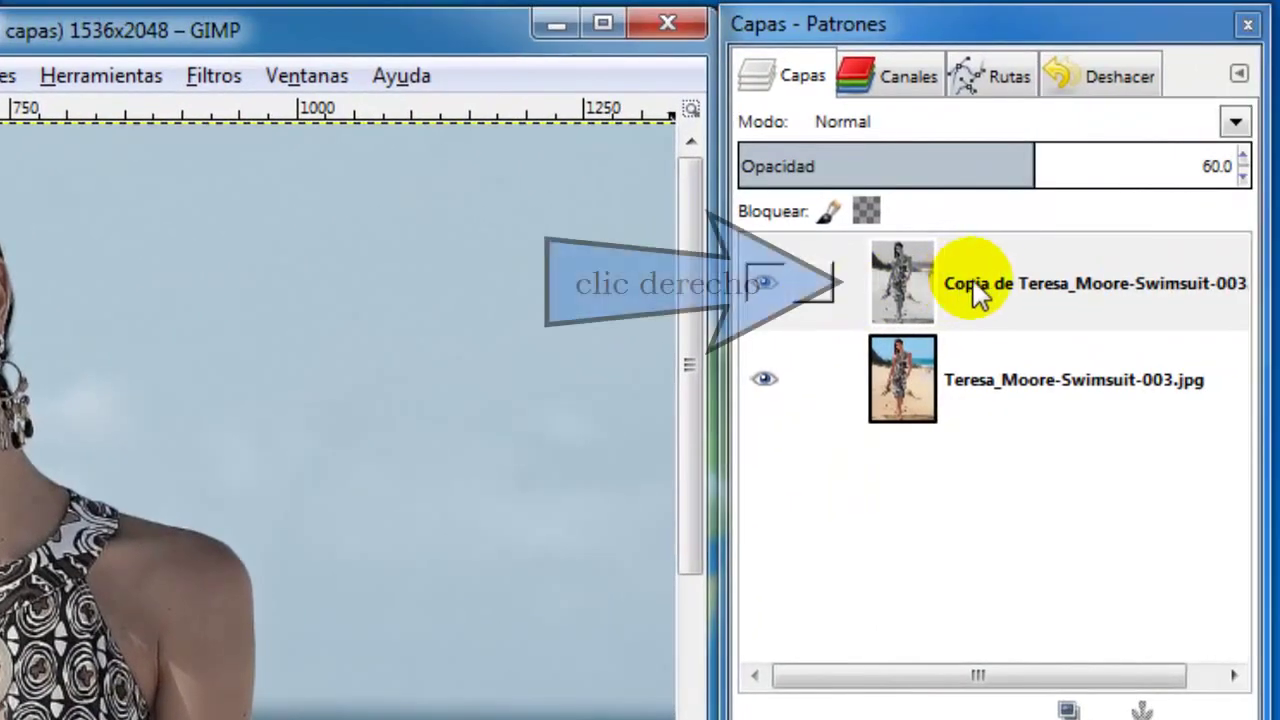
# Create a 'Visible' layer on top with Nuevo a partir de lo visible
pyautogui.click(900, 284)
pyautogui.rightClick(856, 273)
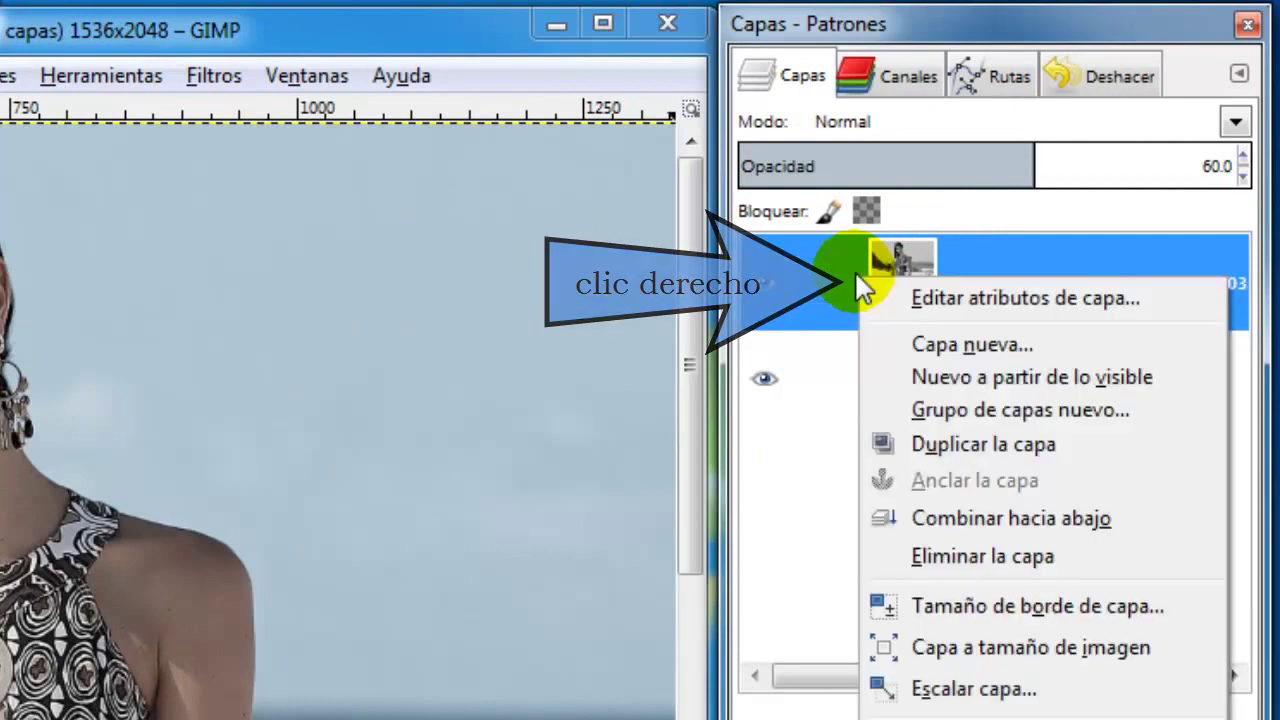
pyautogui.click(887, 380)
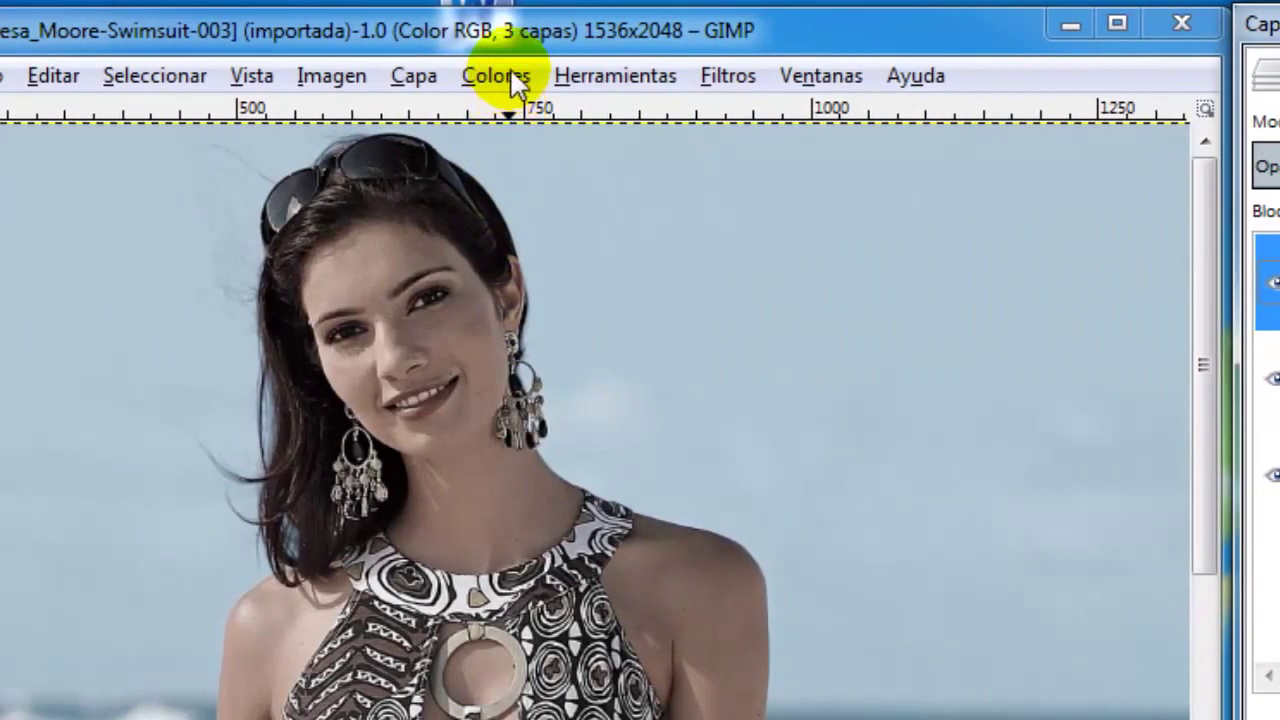
# In Curvas, shape the Rojo channel into an S-curve with a slightly raised black point
pyautogui.click(505, 78)
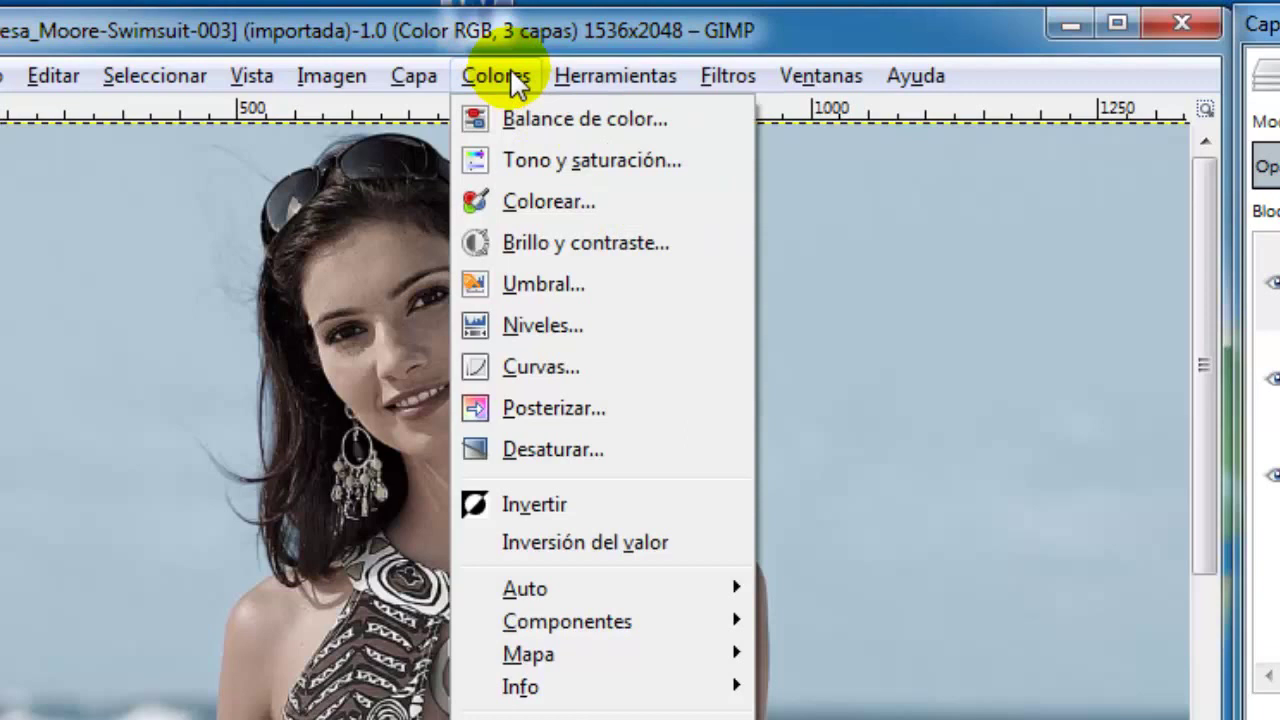
pyautogui.click(606, 368)
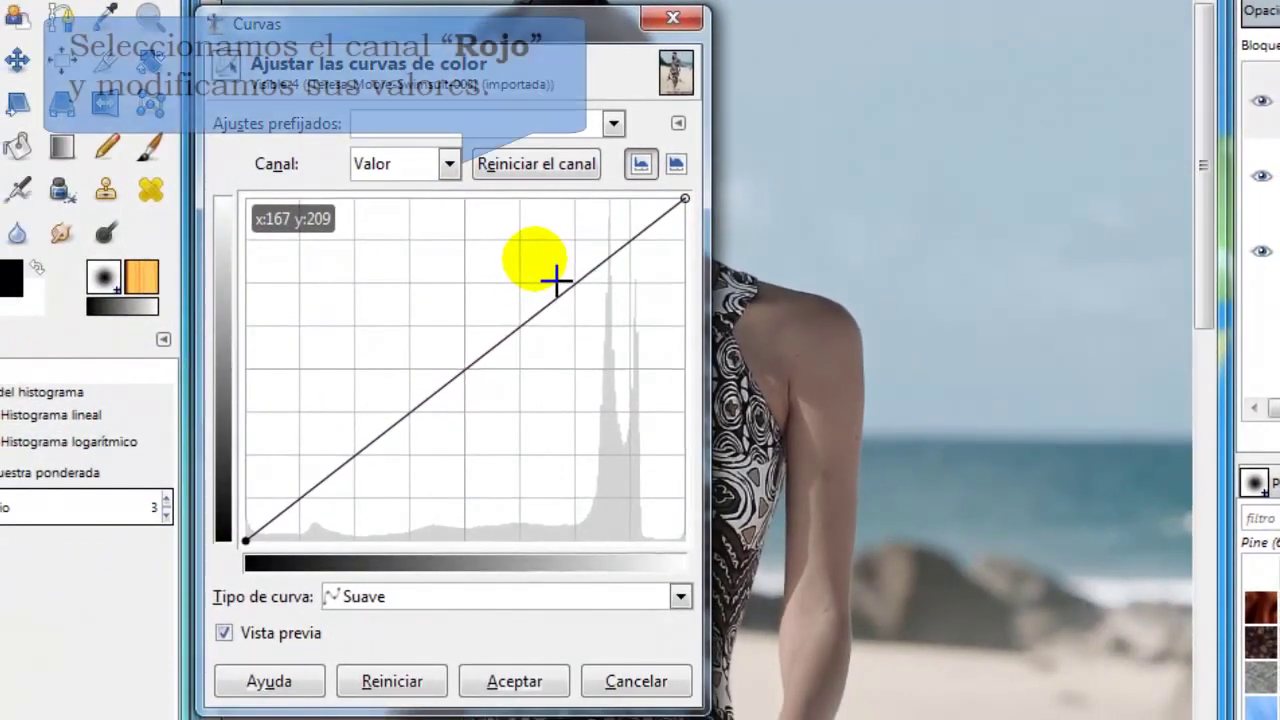
pyautogui.click(450, 165)
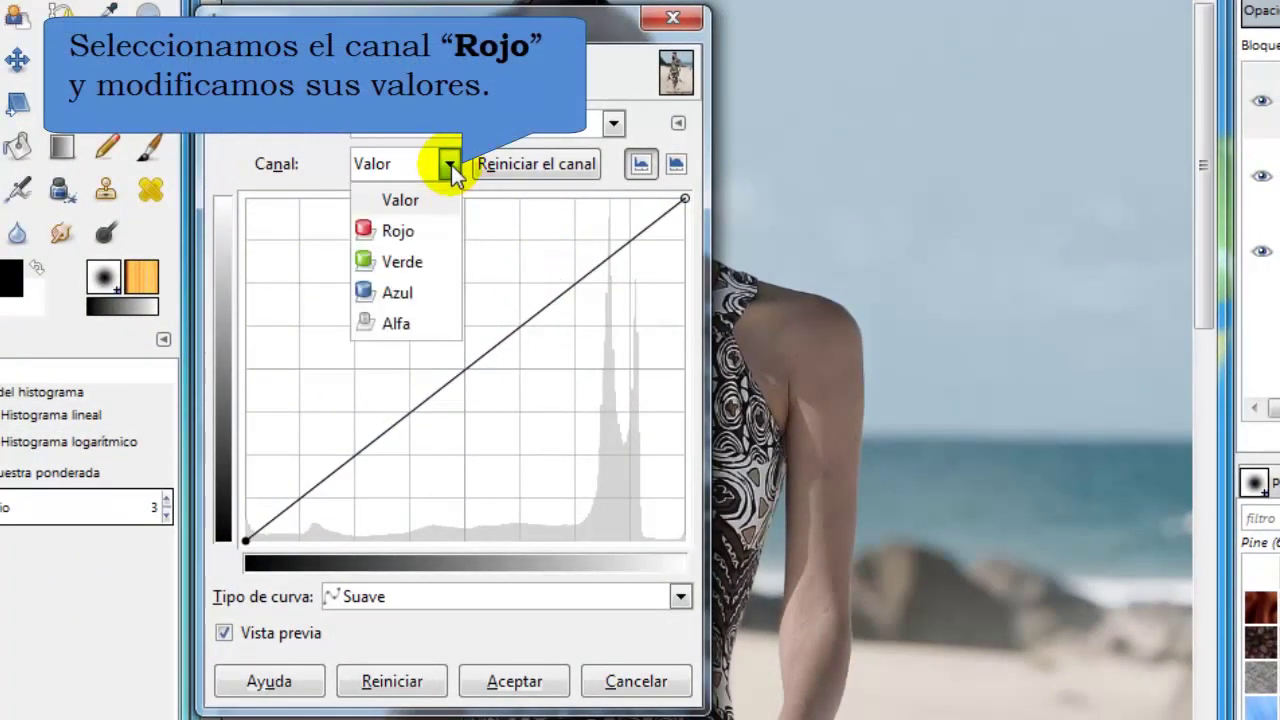
pyautogui.click(434, 230)
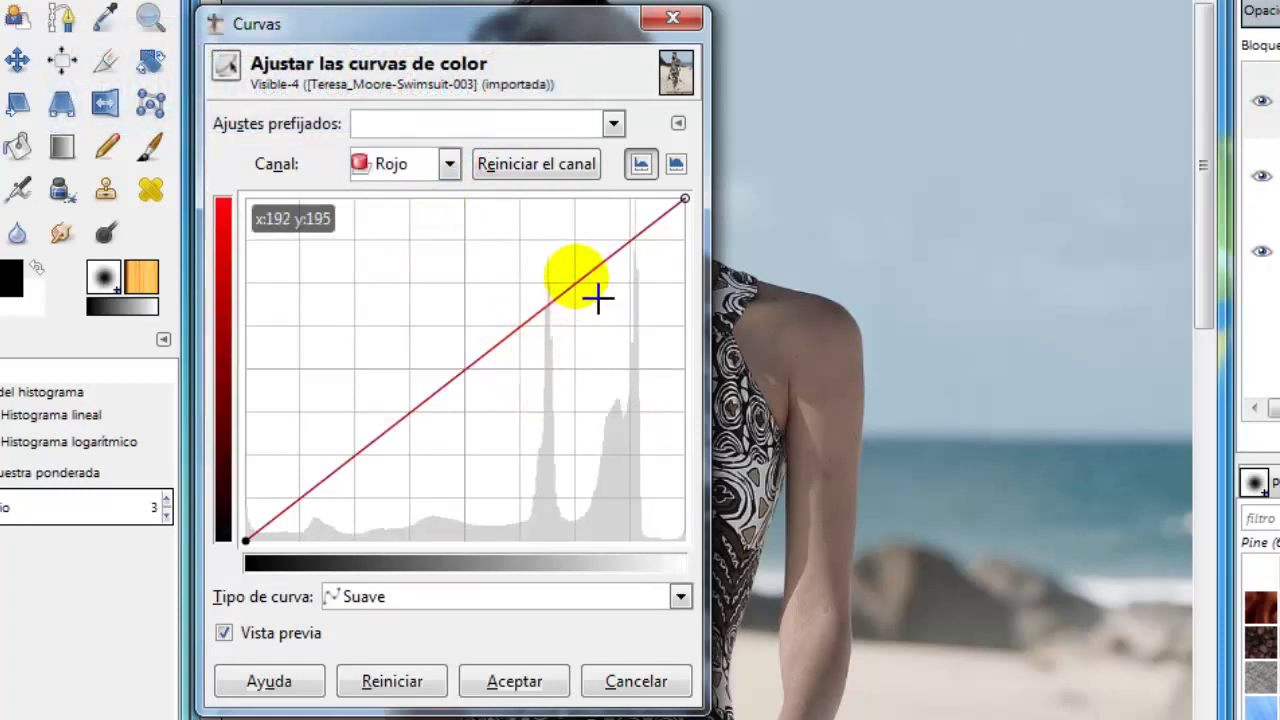
pyautogui.moveTo(576, 287); pyautogui.dragTo(540, 267)
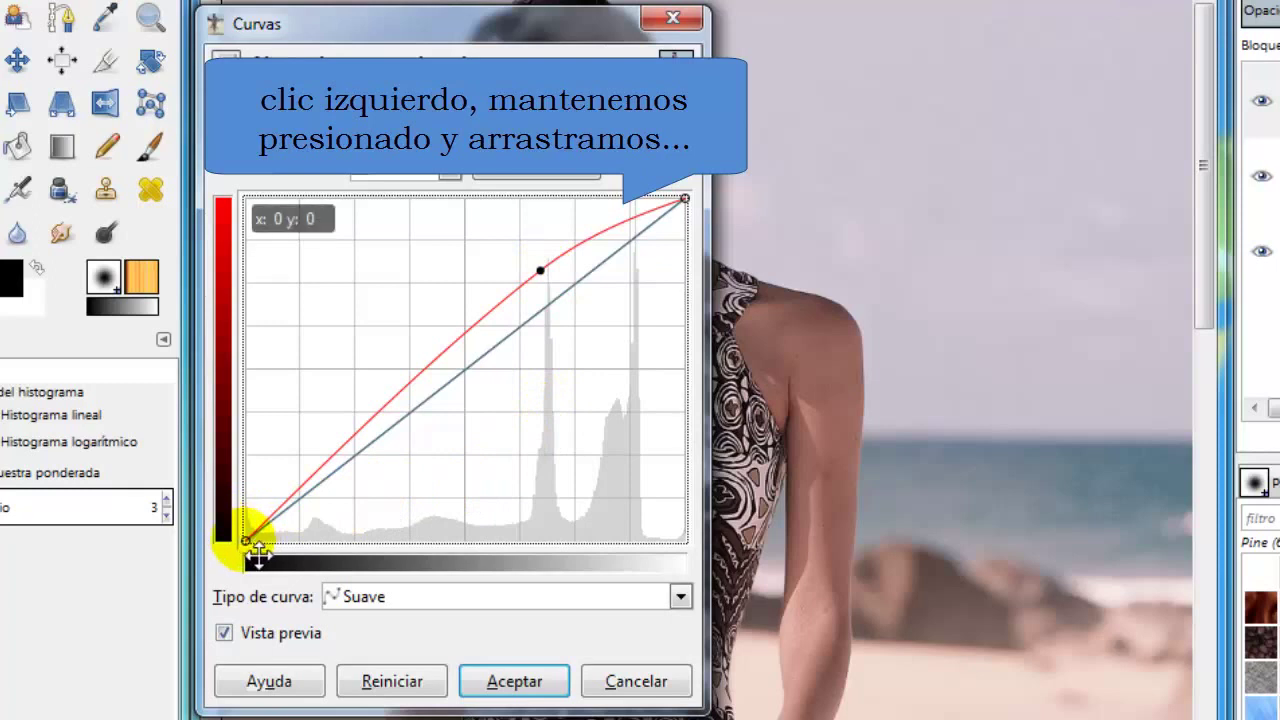
pyautogui.moveTo(245, 540); pyautogui.dragTo(245, 522)
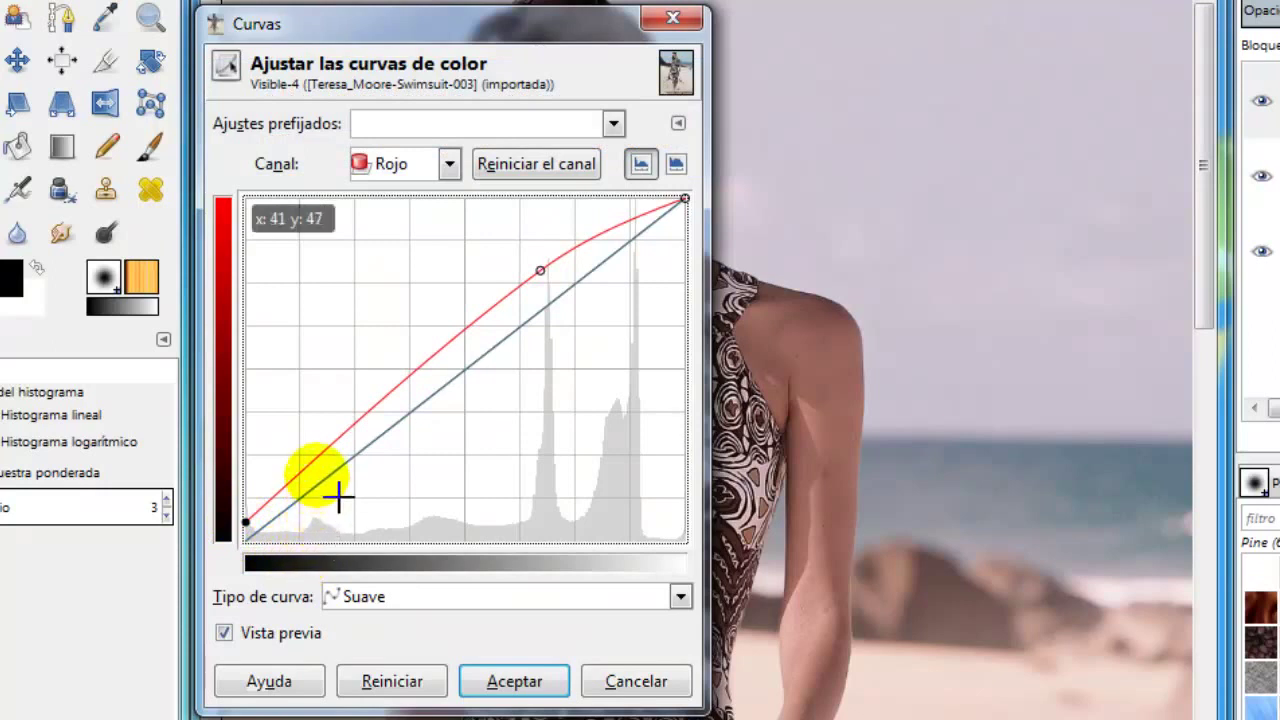
pyautogui.moveTo(319, 451); pyautogui.dragTo(352, 494)
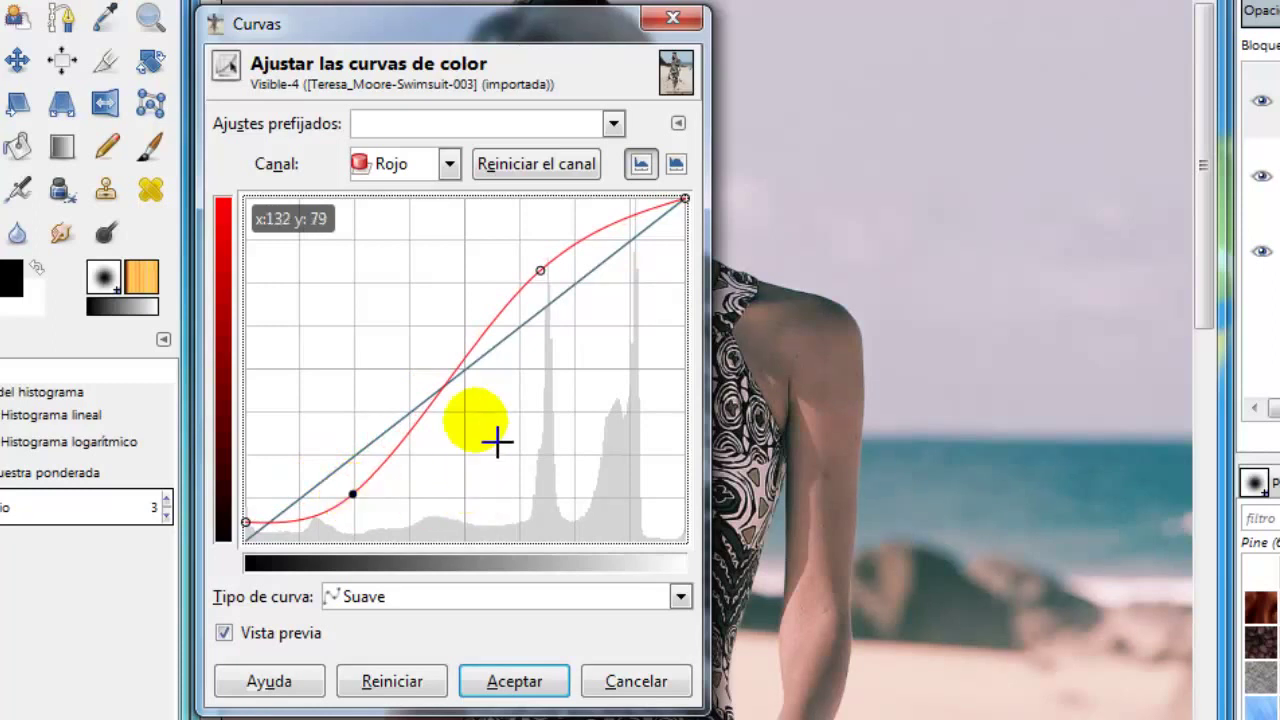
# Steepen the Verde curve, moving its white point to about 244 and black point to about 13
pyautogui.click(451, 165)
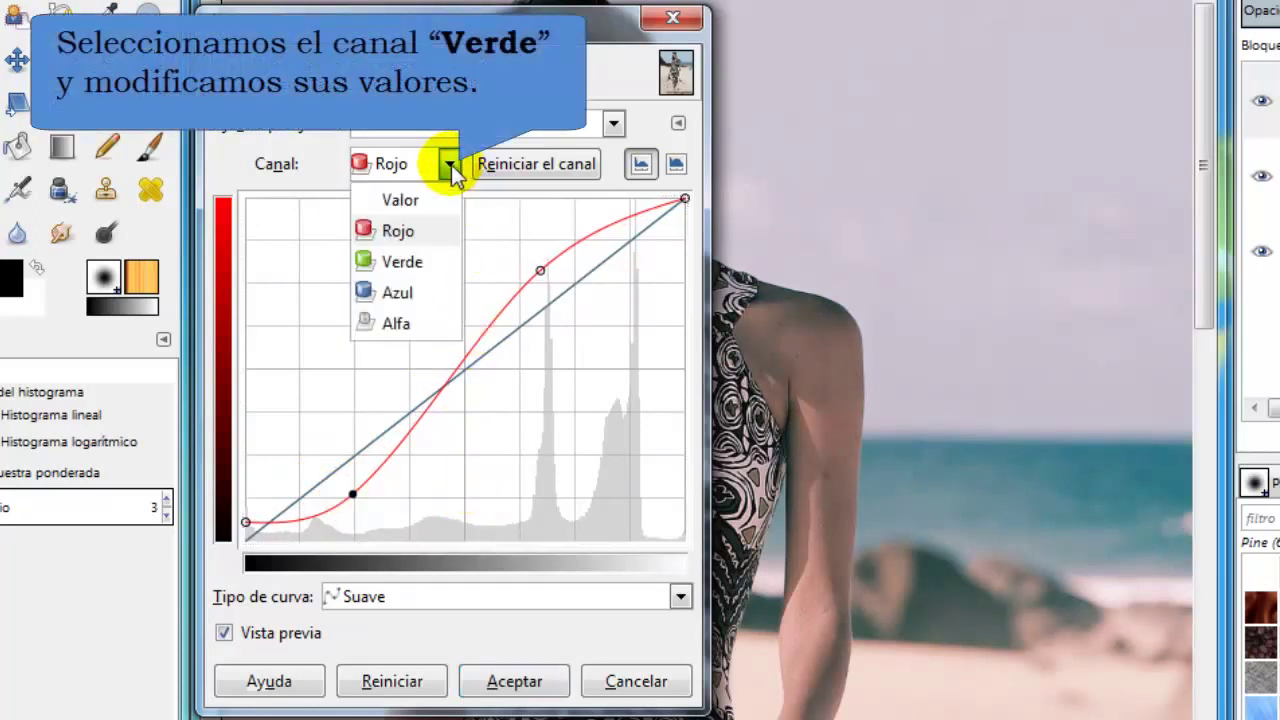
pyautogui.click(445, 270)
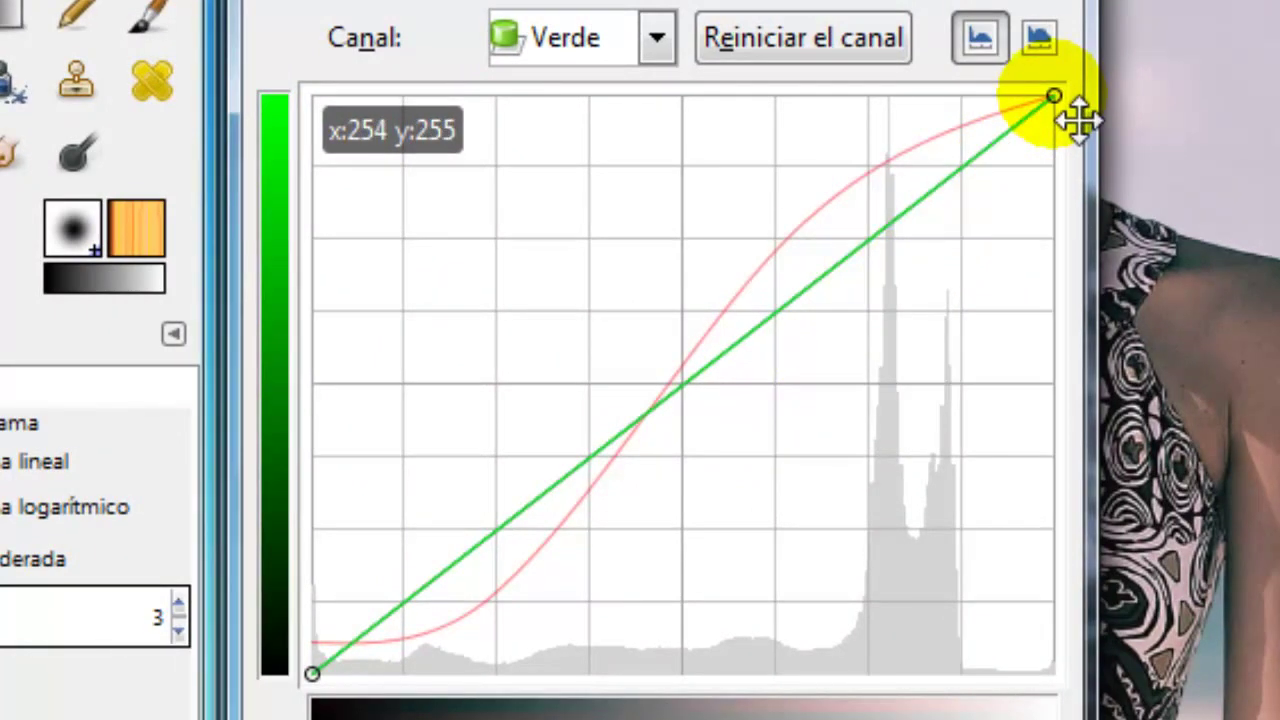
pyautogui.moveTo(1077, 120); pyautogui.dragTo(1057, 125)
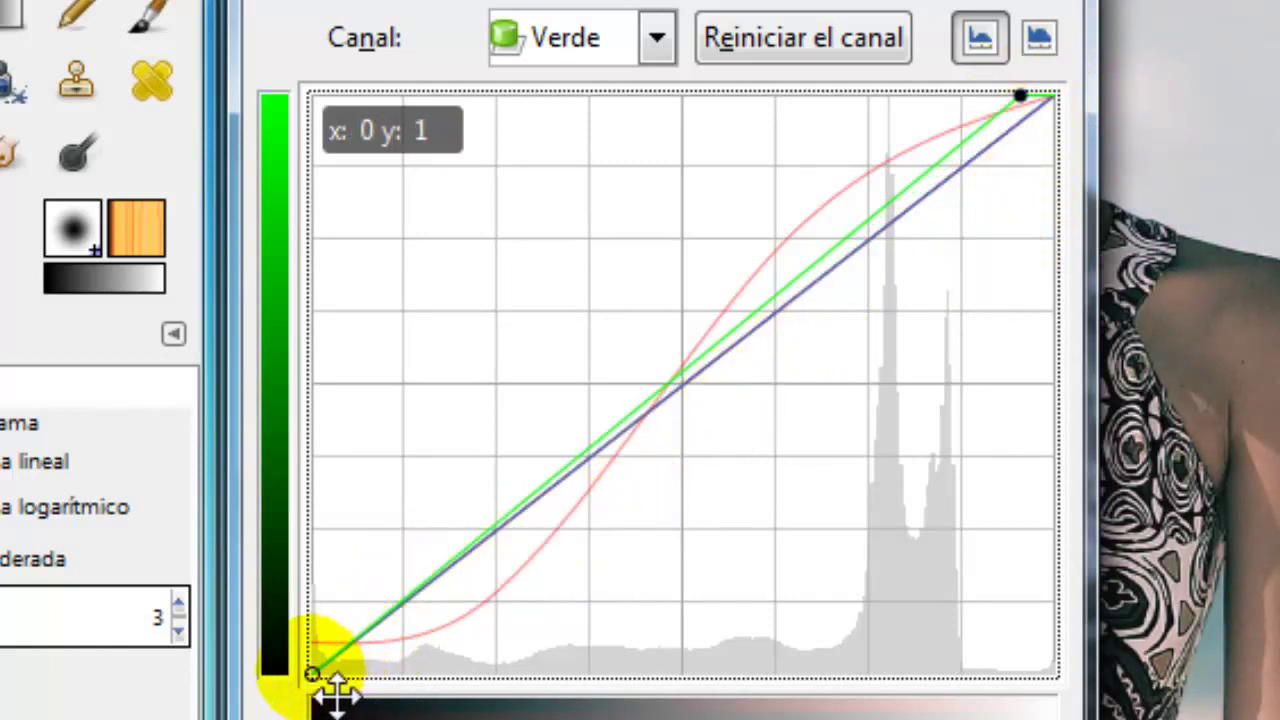
pyautogui.moveTo(336, 690); pyautogui.dragTo(385, 707)
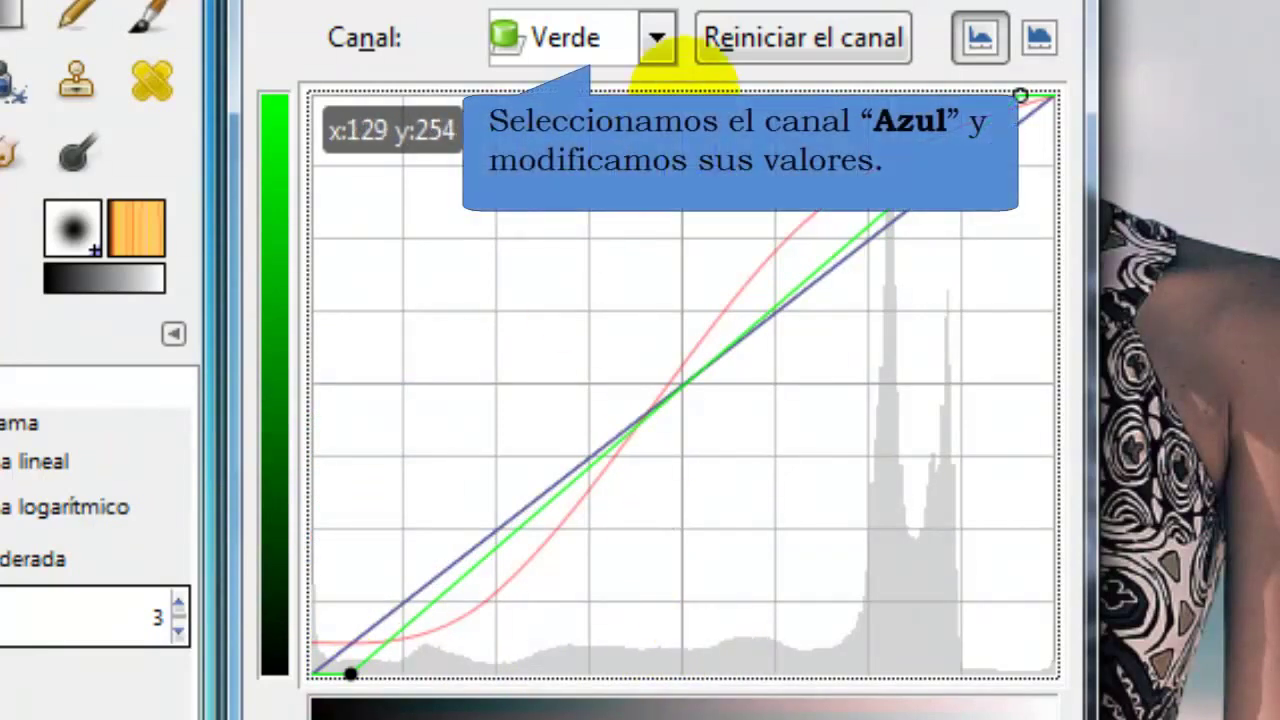
# Bend the Azul curve into a reverse S: raised black point and shadows, lowered highlights
pyautogui.click(664, 48)
pyautogui.click(632, 268)
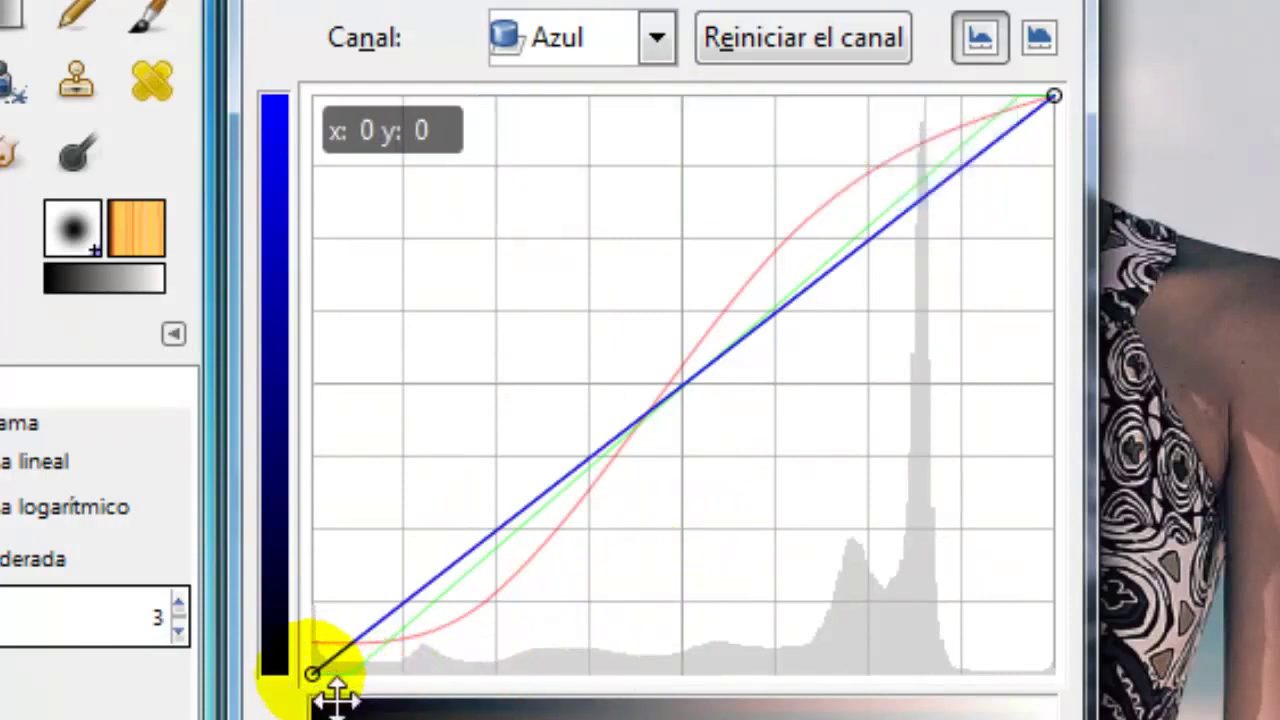
pyautogui.moveTo(312, 673); pyautogui.dragTo(314, 628)
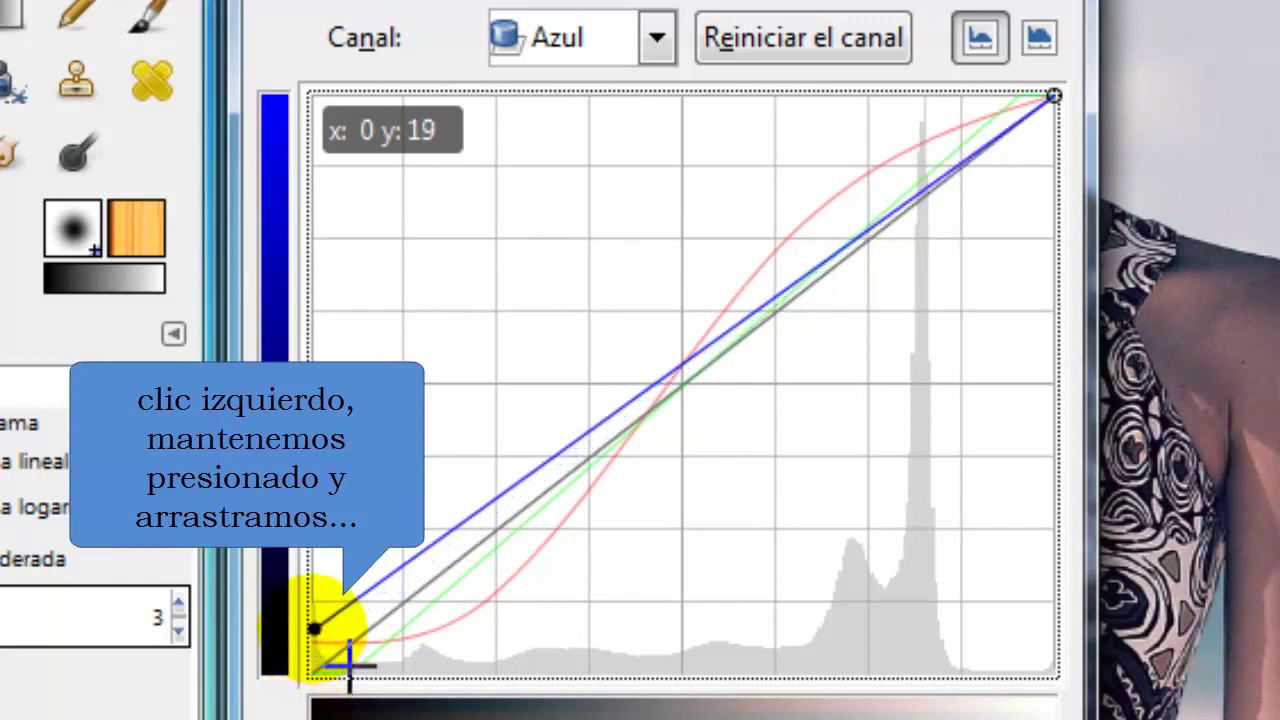
pyautogui.moveTo(314, 628); pyautogui.dragTo(317, 621)
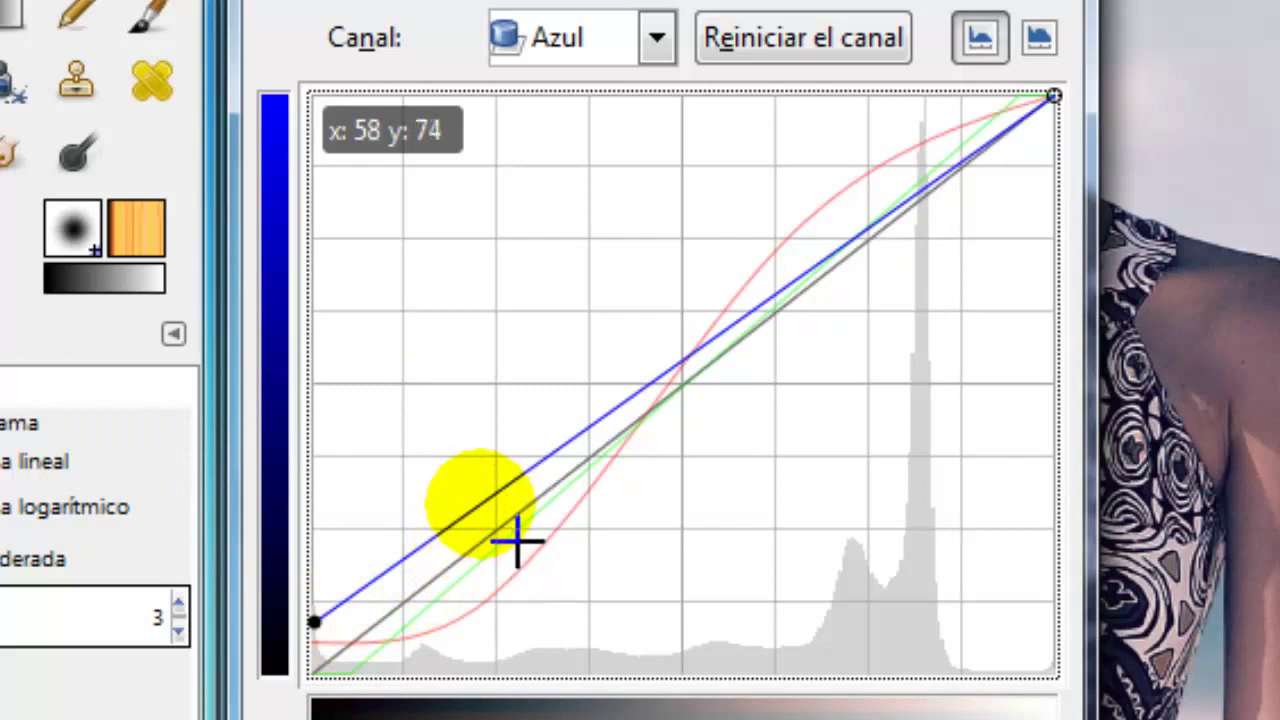
pyautogui.click(479, 500)
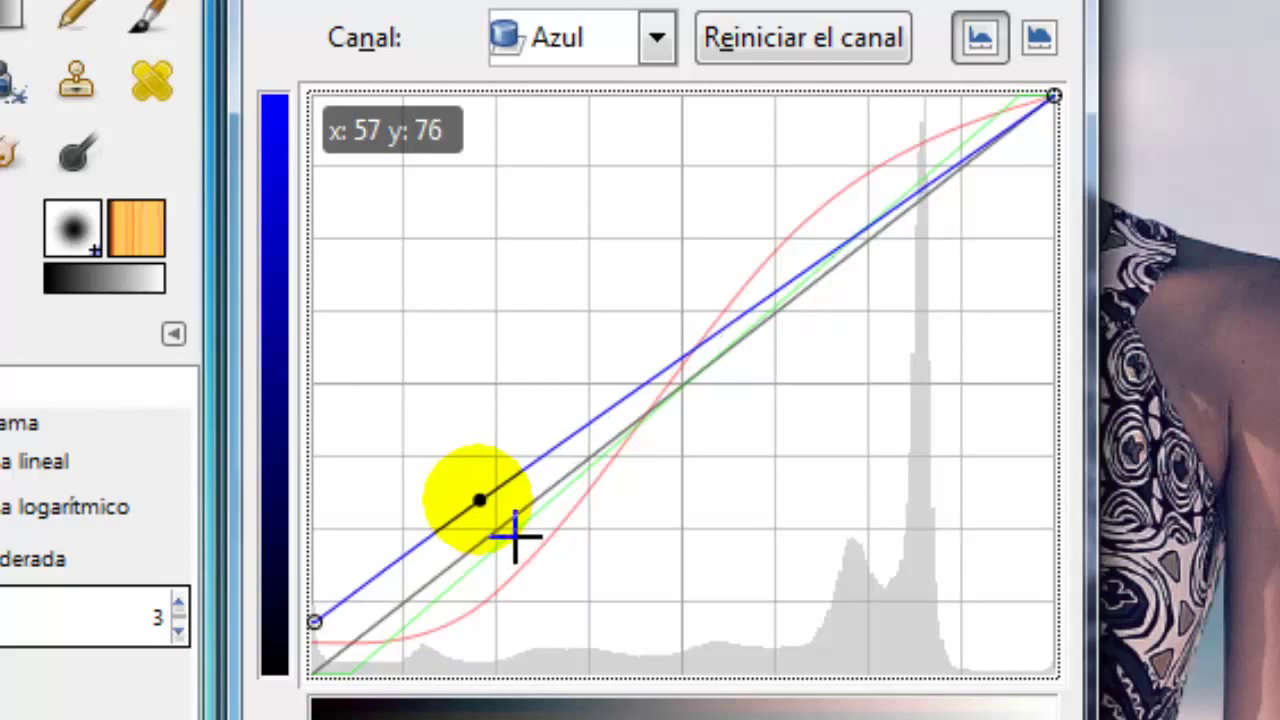
pyautogui.moveTo(515, 538); pyautogui.dragTo(500, 528)
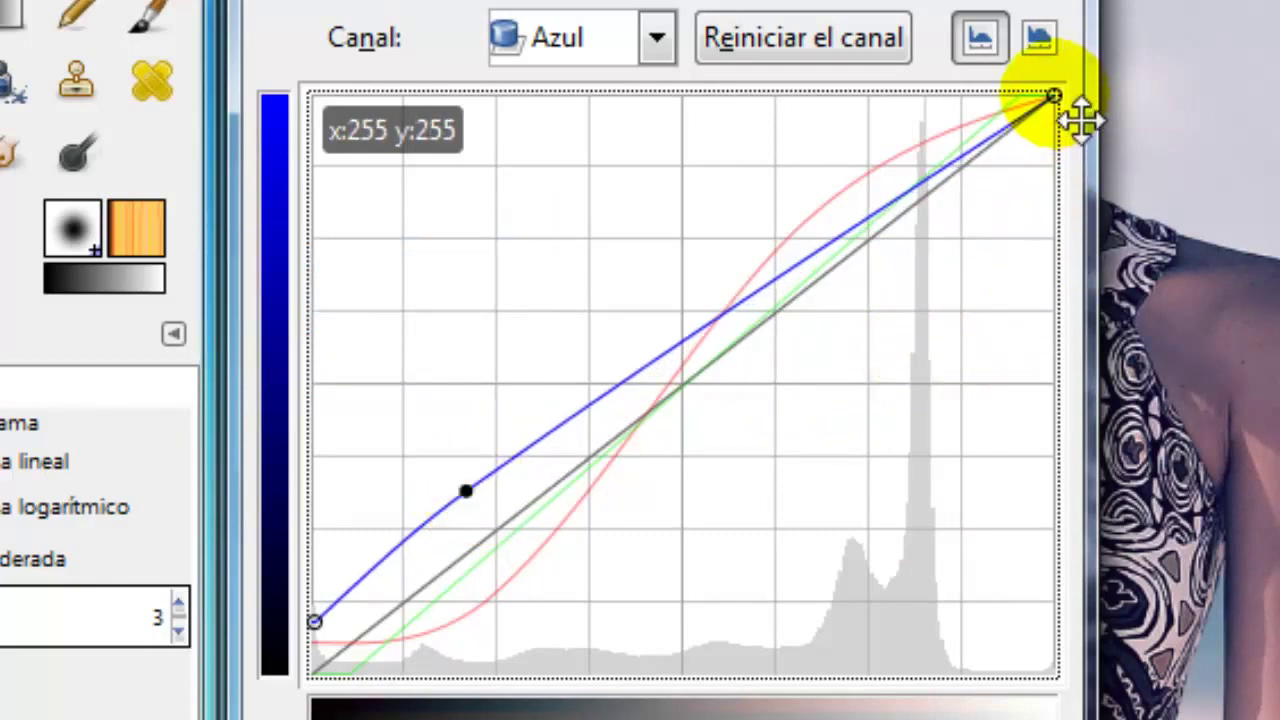
pyautogui.moveTo(1054, 96); pyautogui.dragTo(1054, 131)
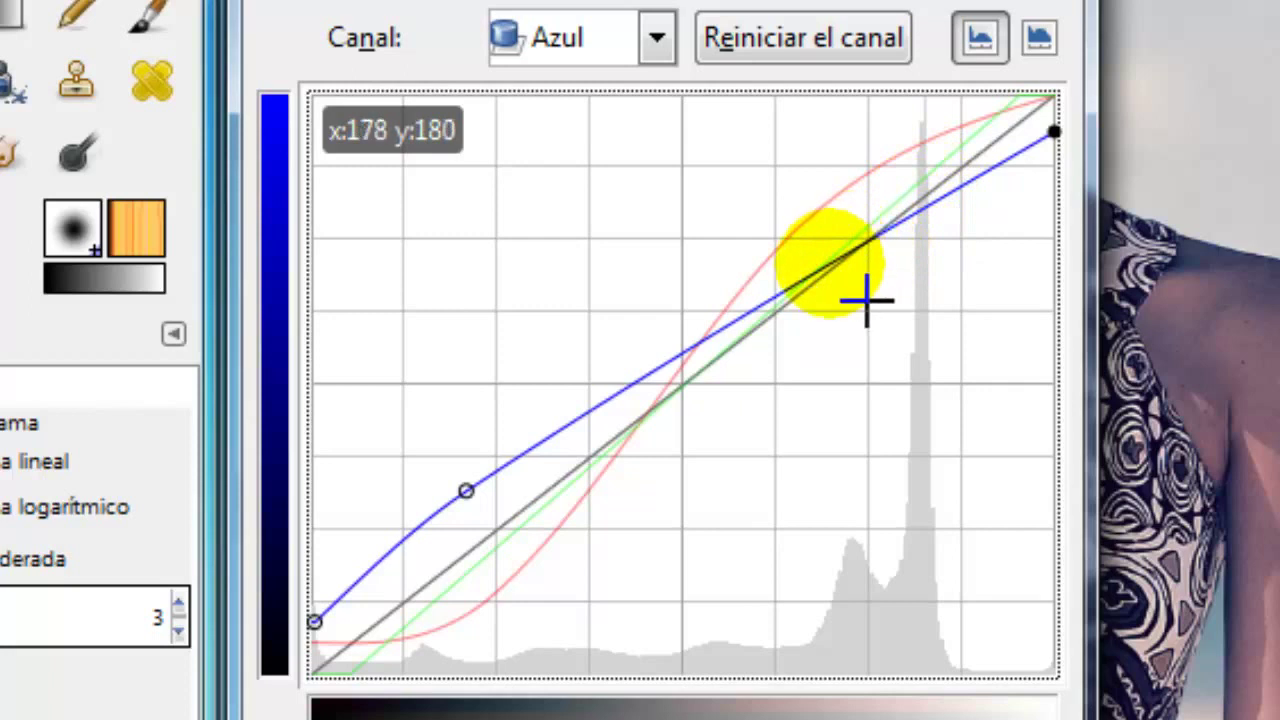
pyautogui.moveTo(830, 262); pyautogui.dragTo(853, 280)
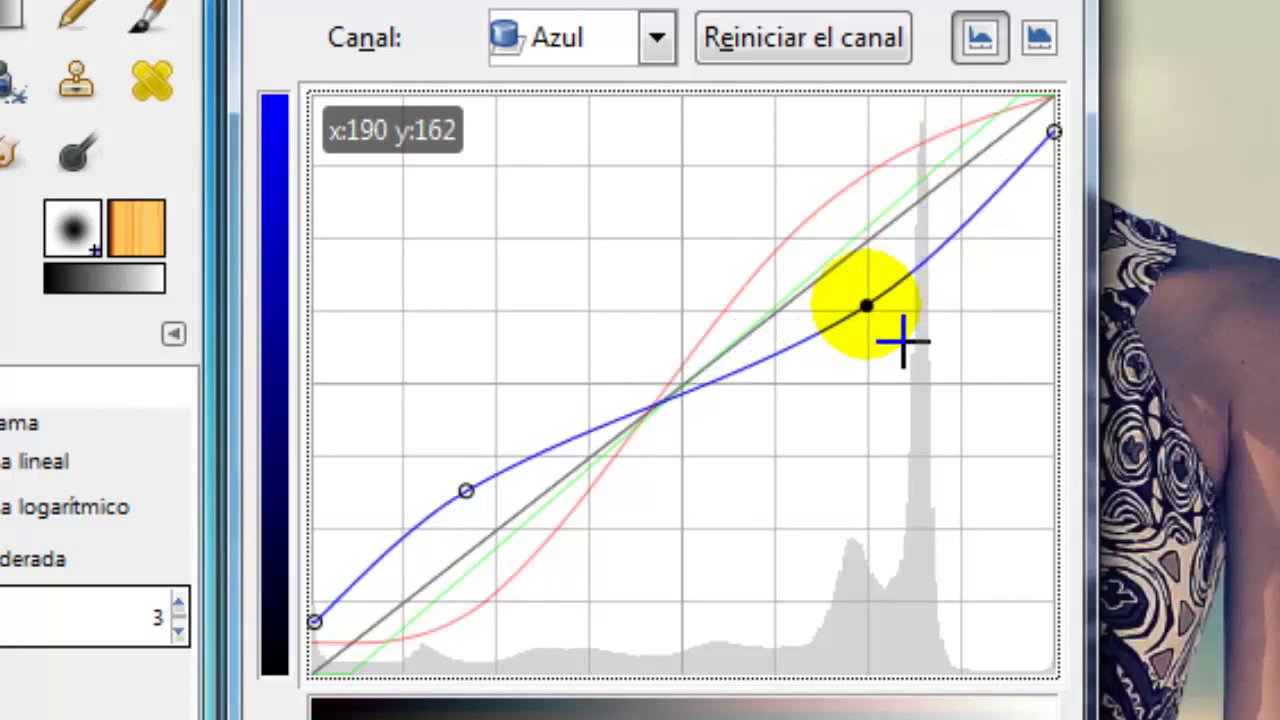
pyautogui.moveTo(866, 305); pyautogui.dragTo(868, 308)
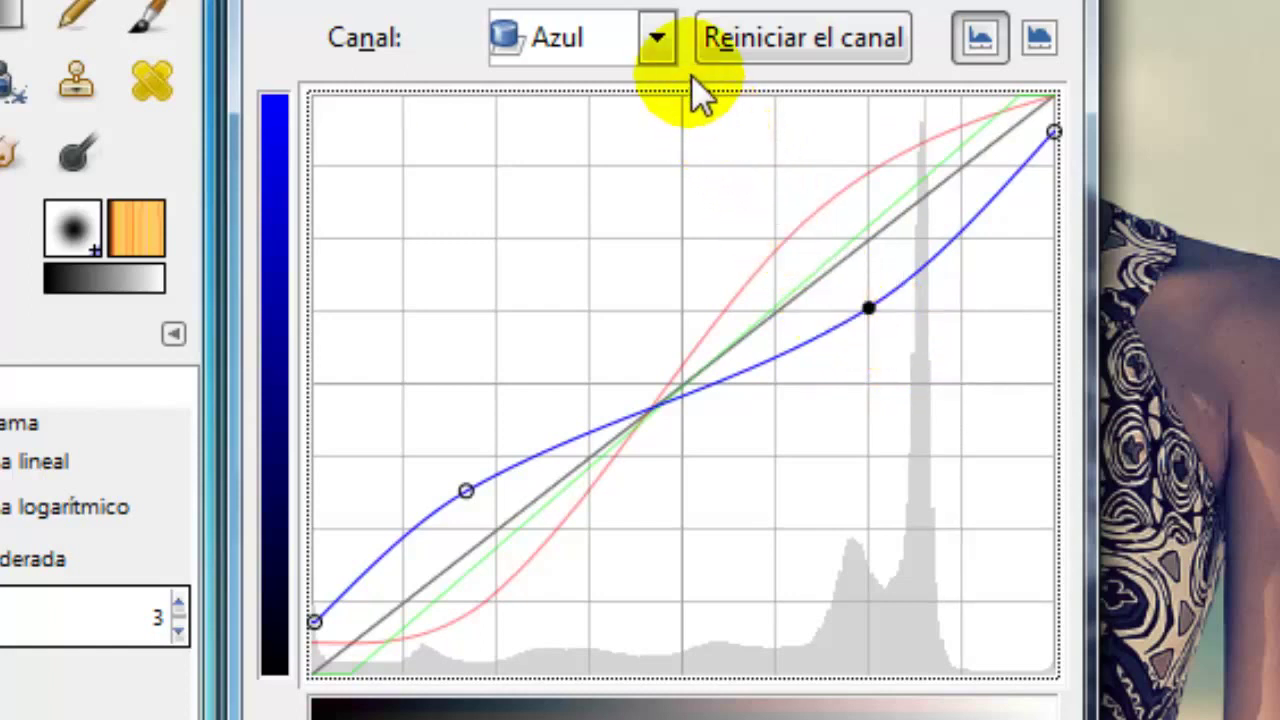
# Flatten the Valor curve, lowering white output to 241 and lifting the black point
pyautogui.click(669, 40)
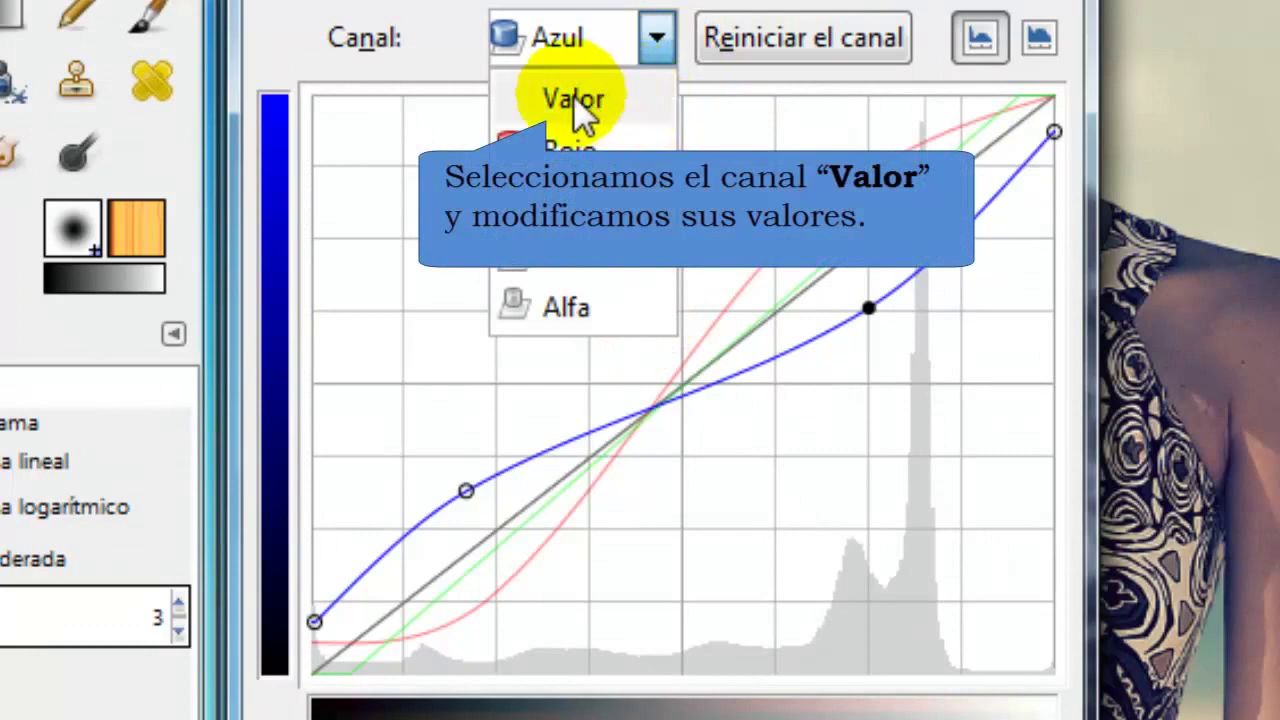
pyautogui.click(606, 115)
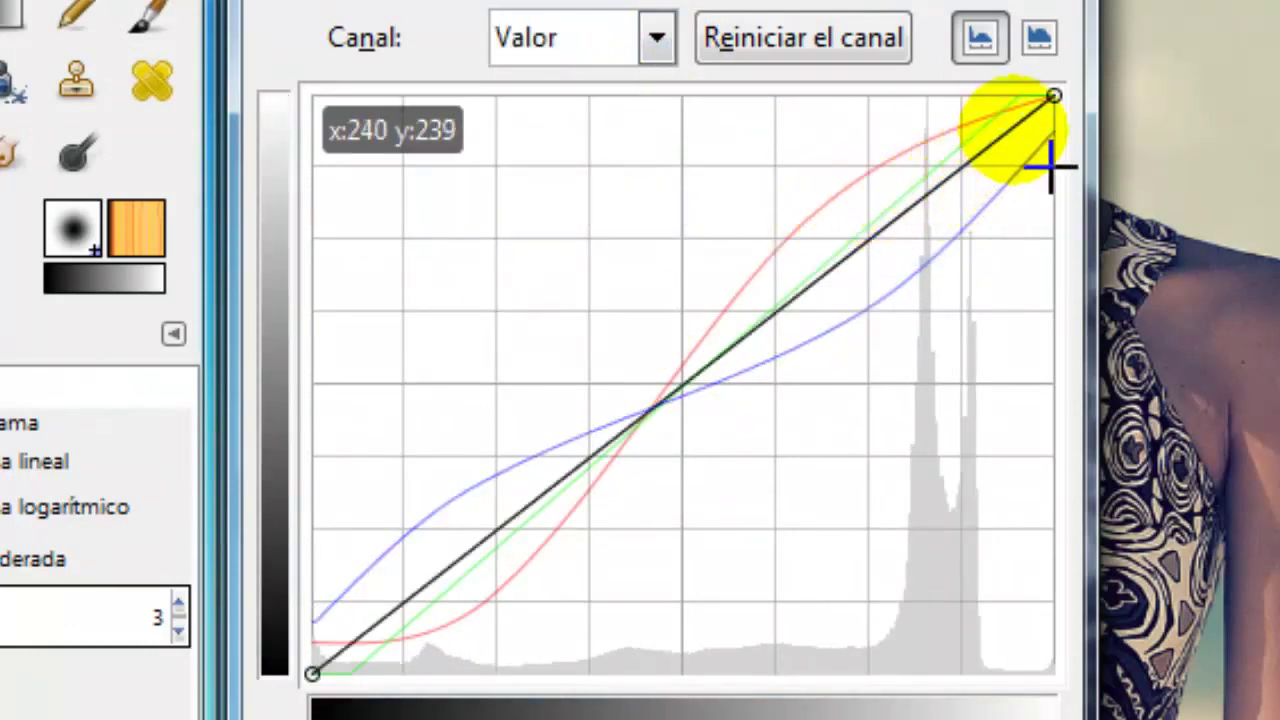
pyautogui.moveTo(1080, 114)
pyautogui.mouseDown()
pyautogui.moveTo(1082, 167)
pyautogui.moveTo(1090, 158)
pyautogui.mouseUp()
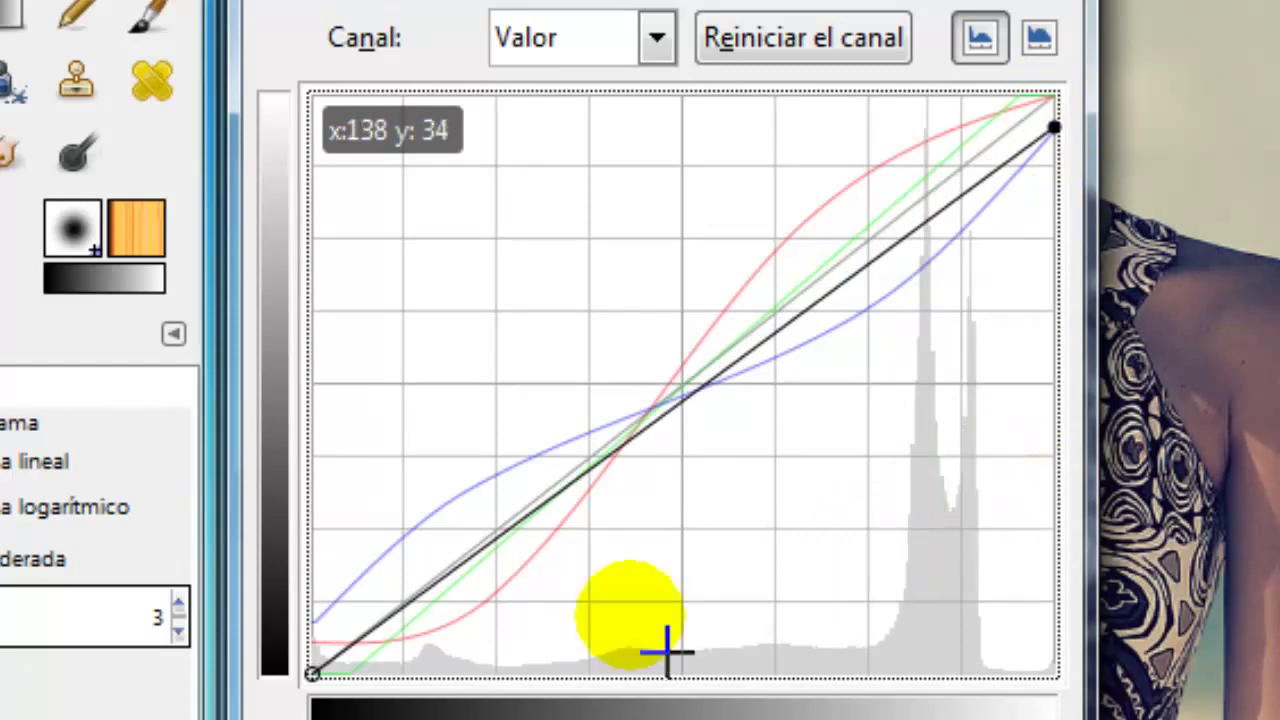
pyautogui.moveTo(312, 674); pyautogui.dragTo(312, 617)
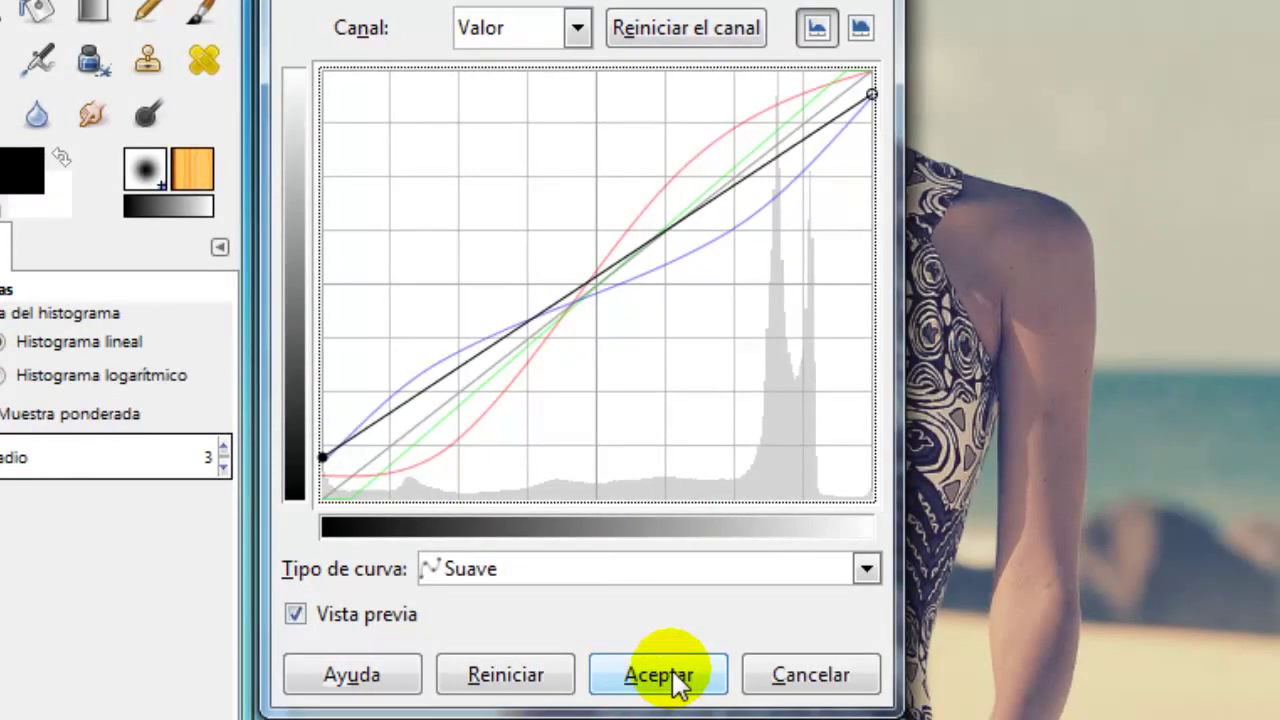
# Apply the channel curves, then darken midtones with a second, downward-bowed Valor curve
pyautogui.click(680, 678)
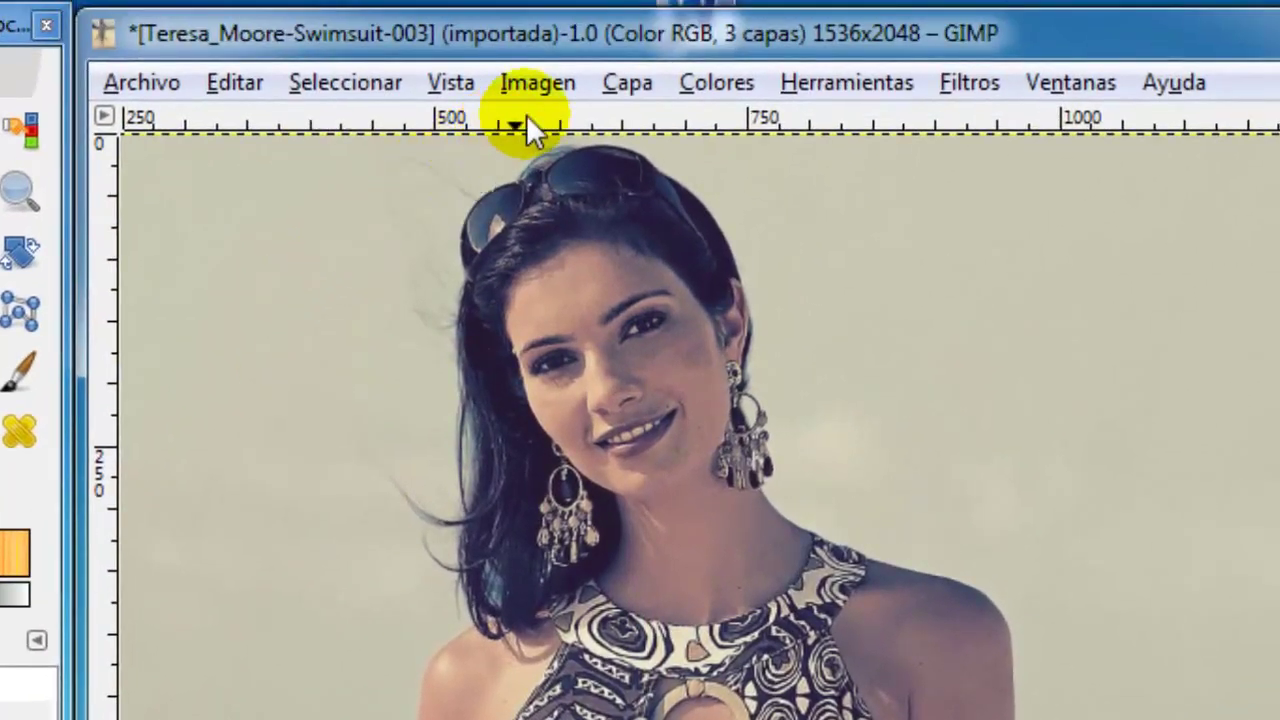
pyautogui.click(712, 84)
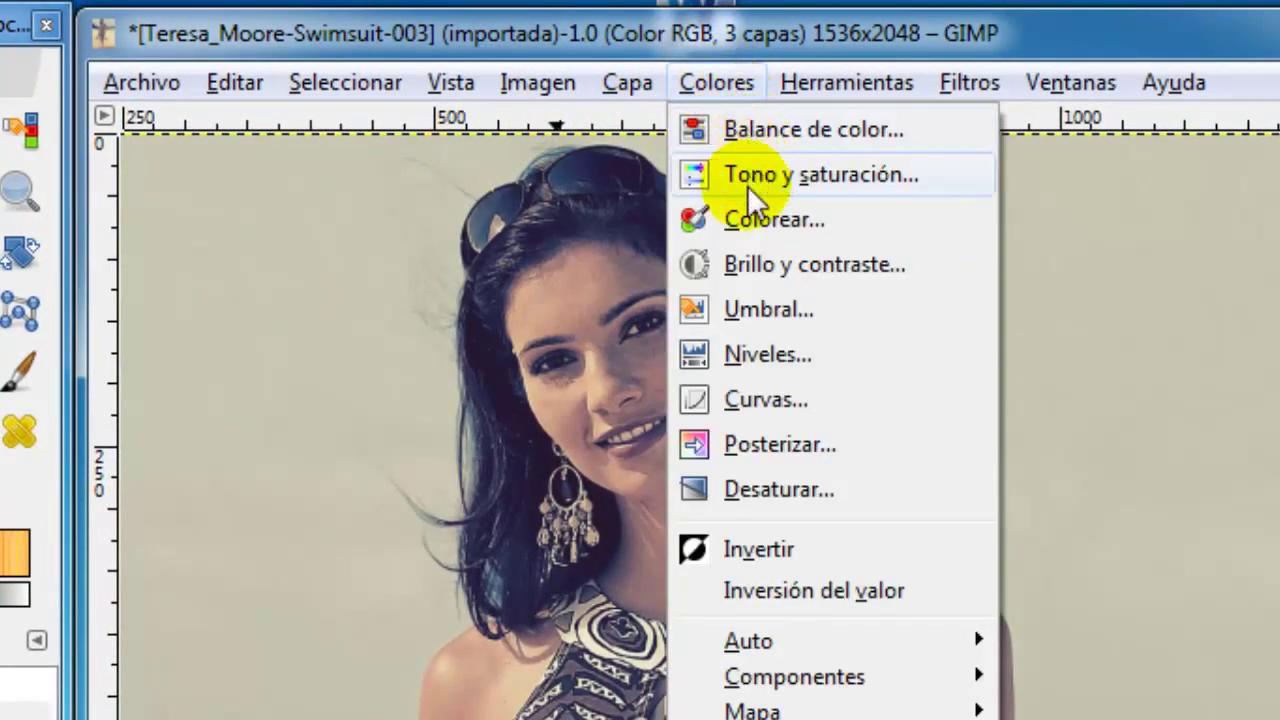
pyautogui.click(817, 405)
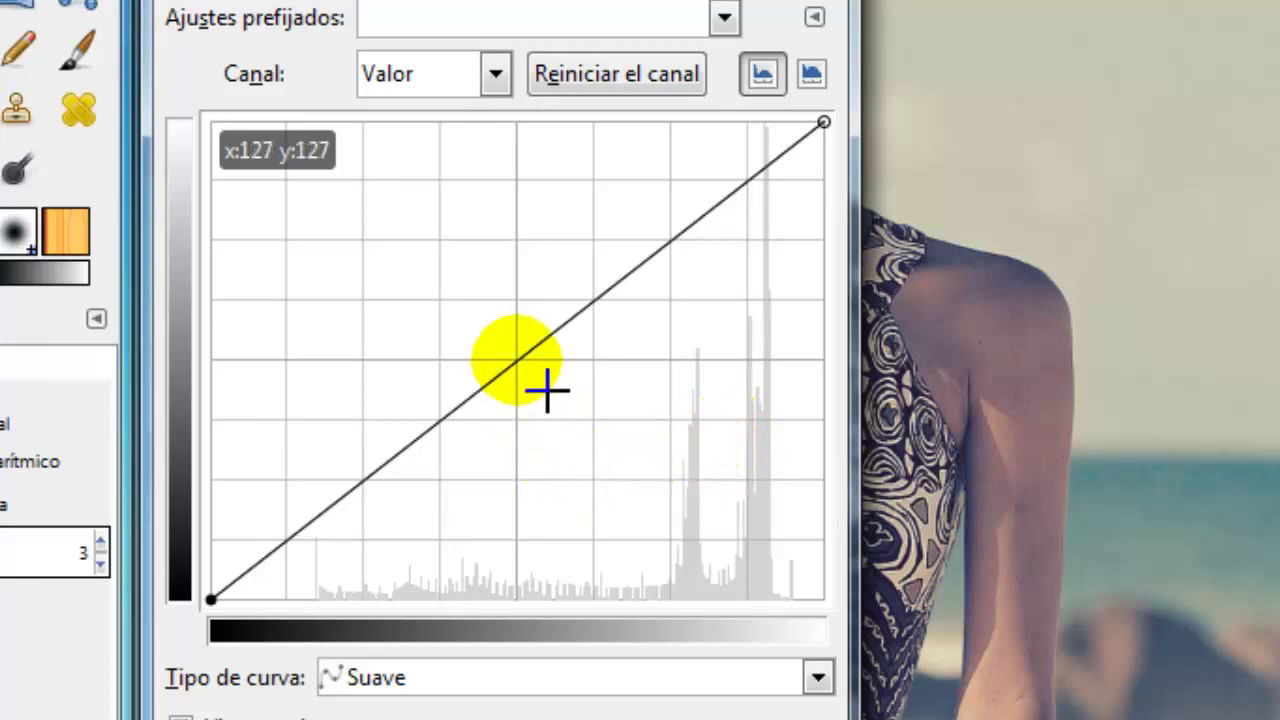
pyautogui.moveTo(516, 360)
pyautogui.mouseDown()
pyautogui.moveTo(534, 411)
pyautogui.moveTo(571, 440)
pyautogui.mouseUp()
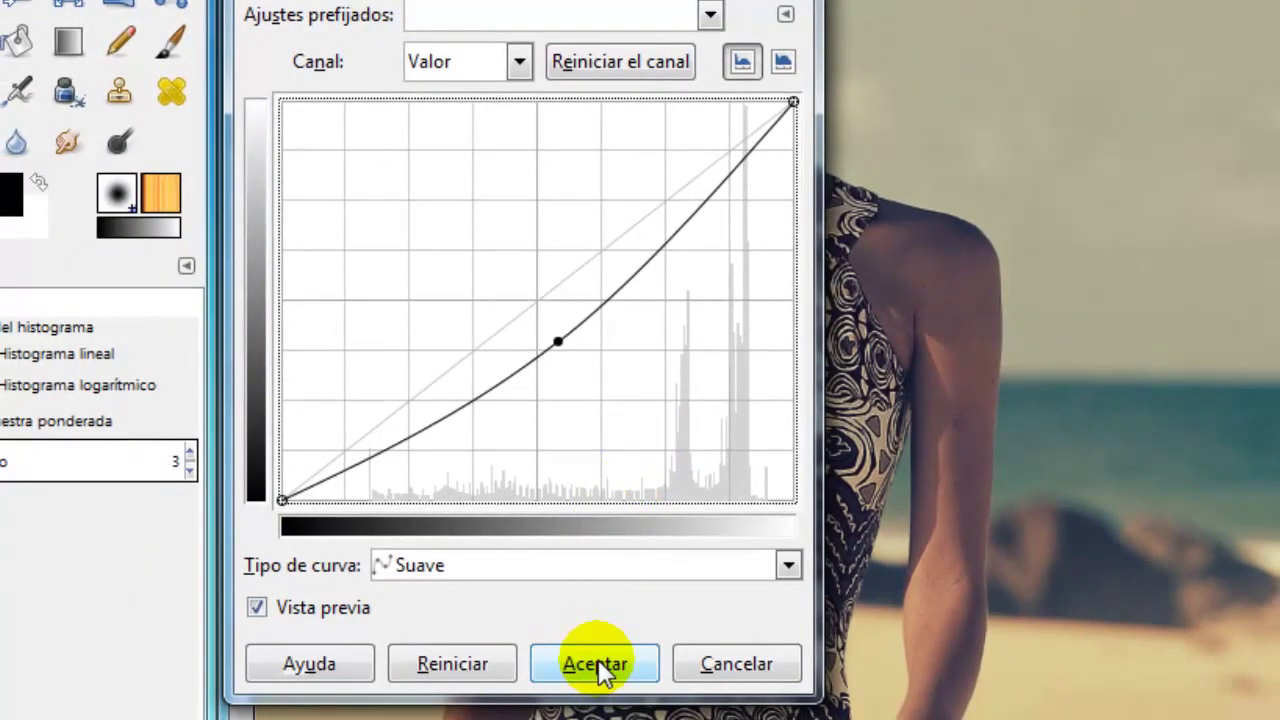
pyautogui.click(600, 665)
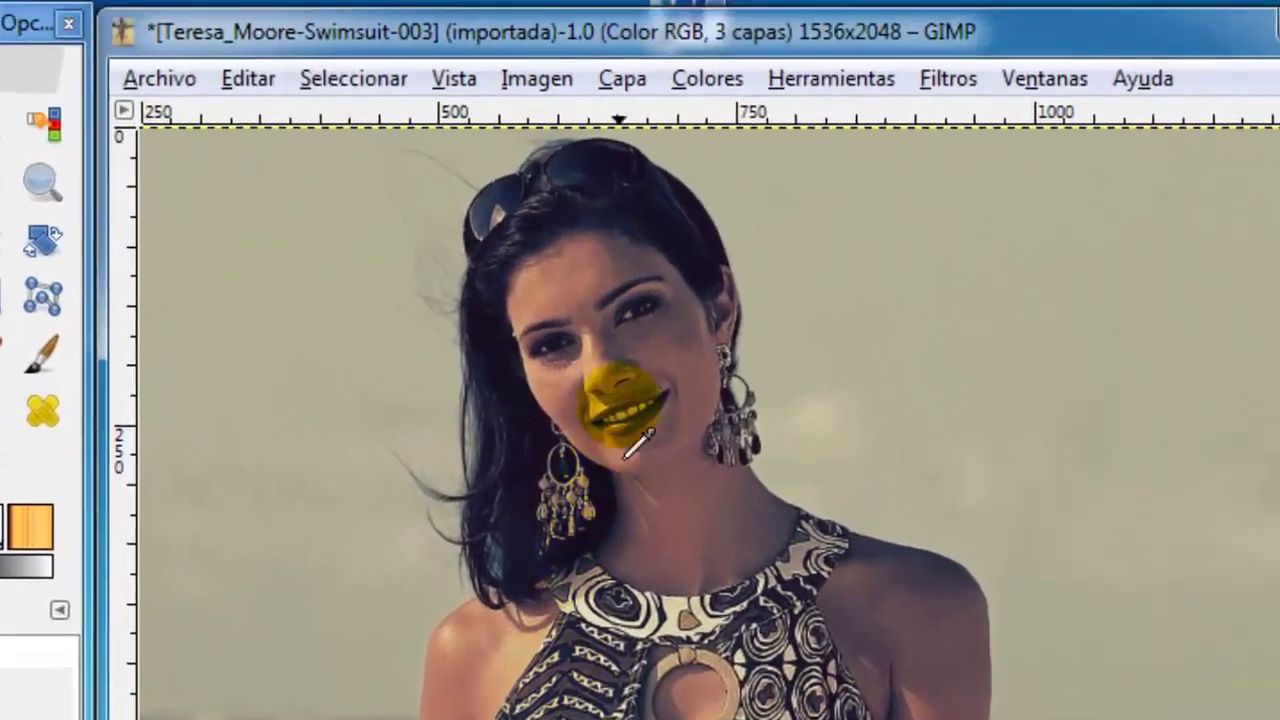
# Lower Saturación to -15 in Tono y saturación and apply it
pyautogui.click(728, 80)
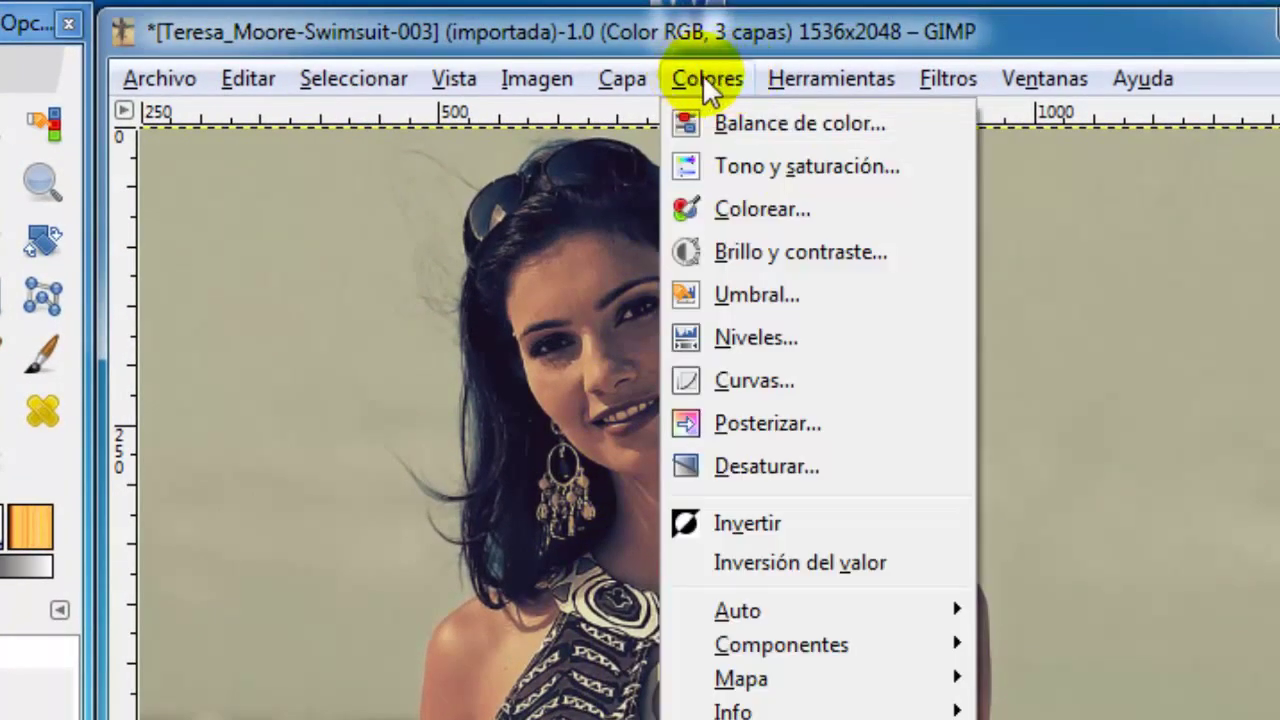
pyautogui.click(917, 169)
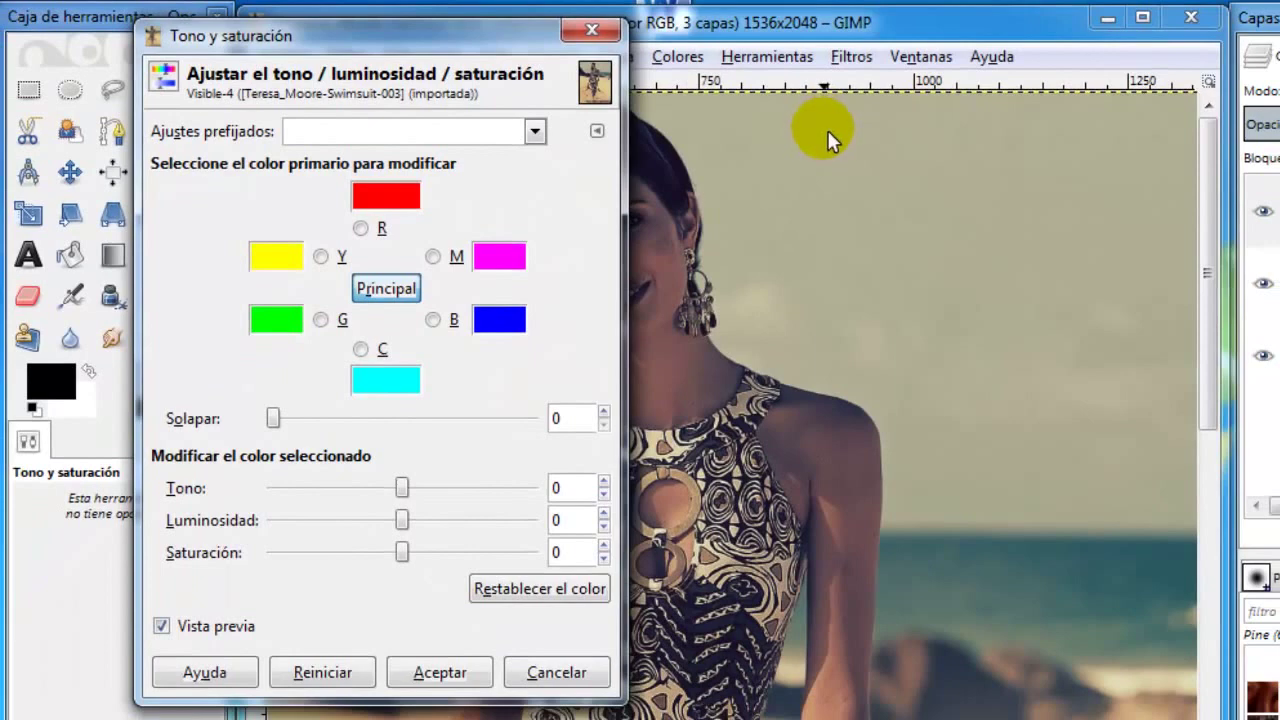
pyautogui.click(604, 559)
pyautogui.click(604, 559)
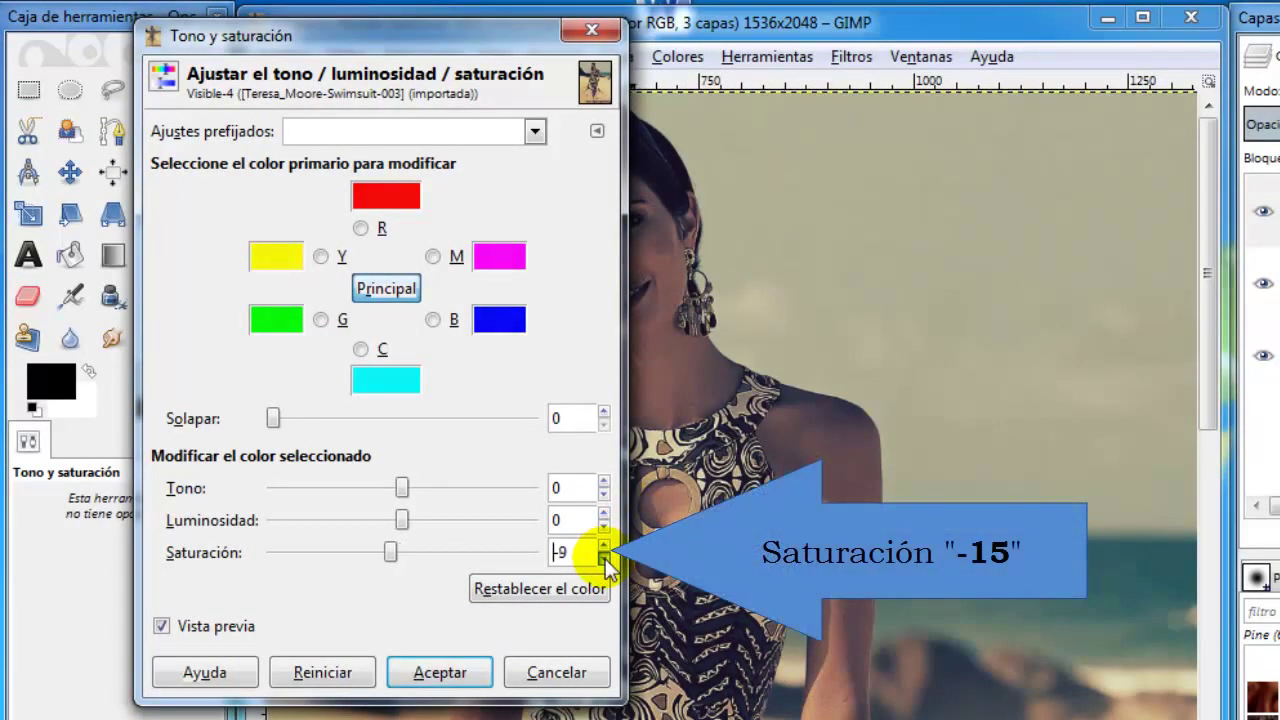
pyautogui.click(604, 559)
pyautogui.click(604, 559)
pyautogui.click(604, 559)
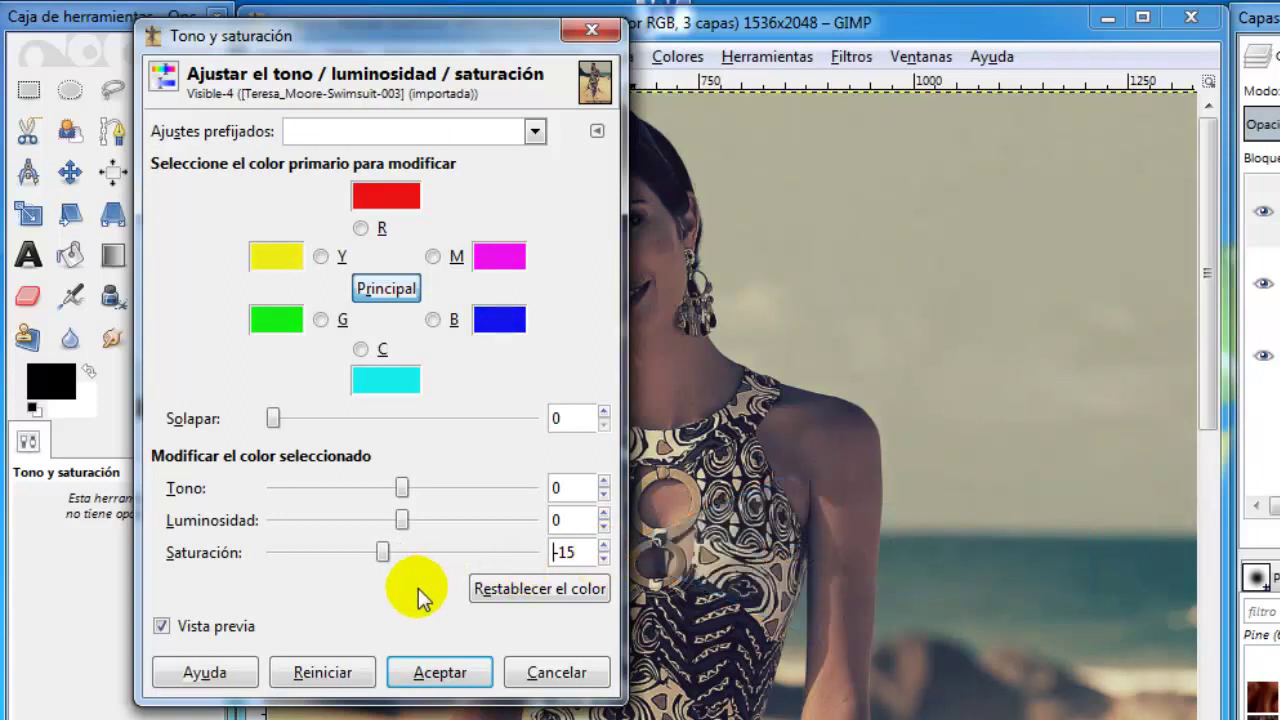
pyautogui.click(439, 673)
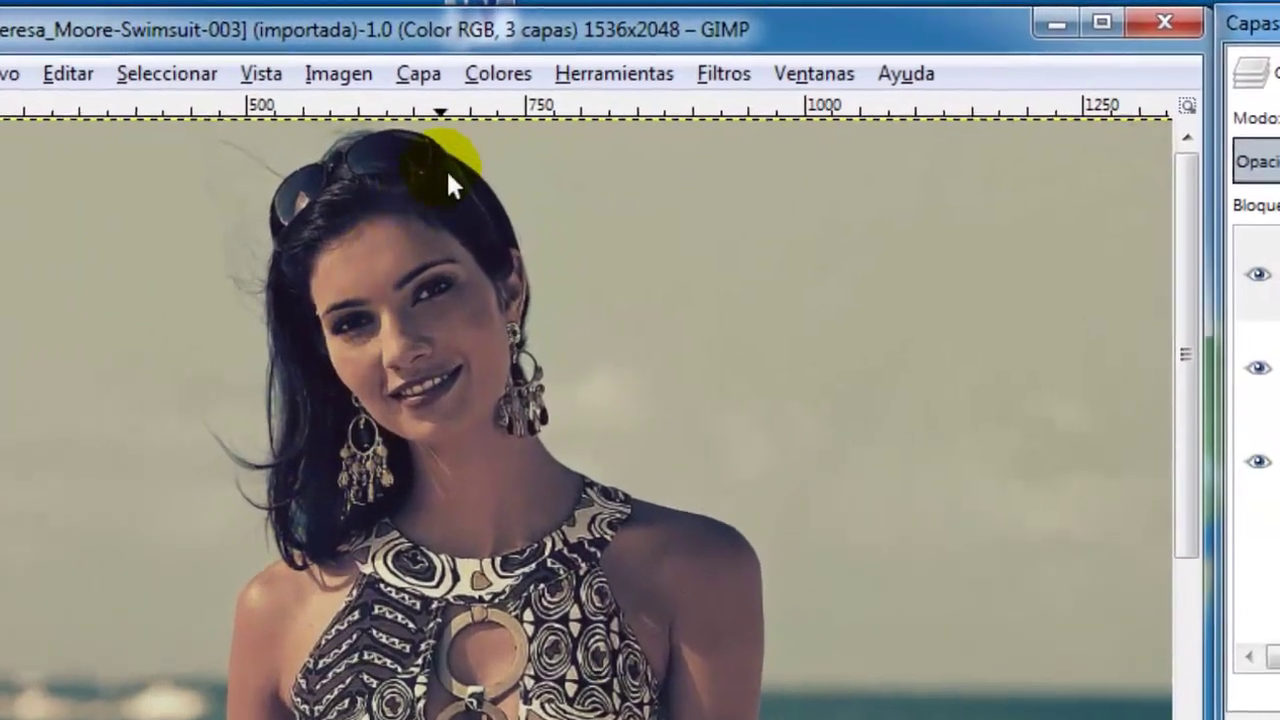
# Raise Contraste to 8 in Brillo y contraste and apply it
pyautogui.click(495, 78)
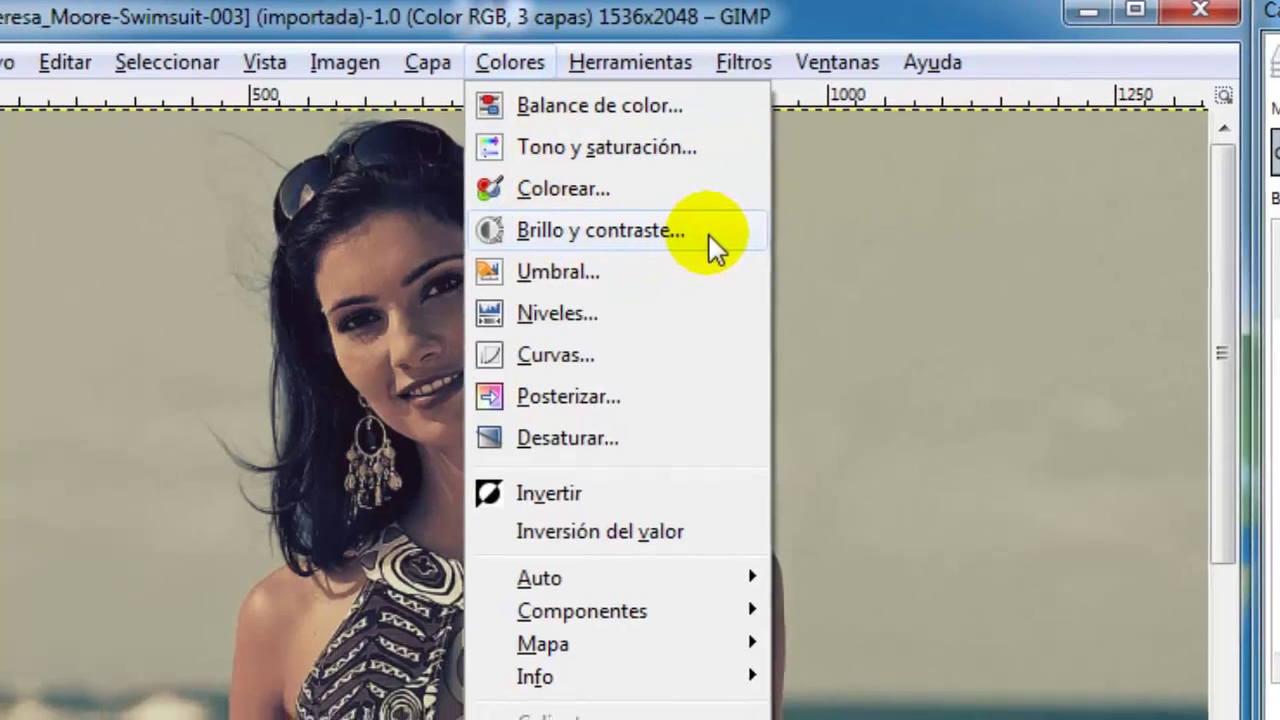
pyautogui.click(668, 248)
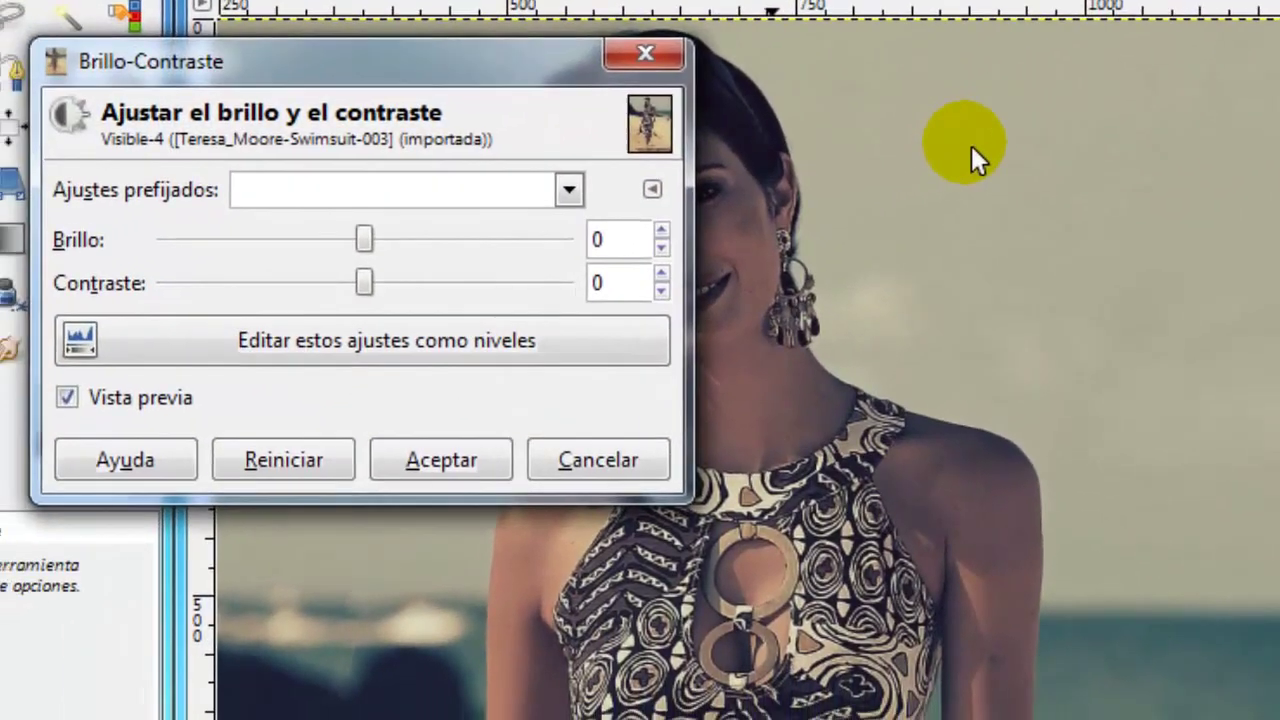
pyautogui.click(664, 276)
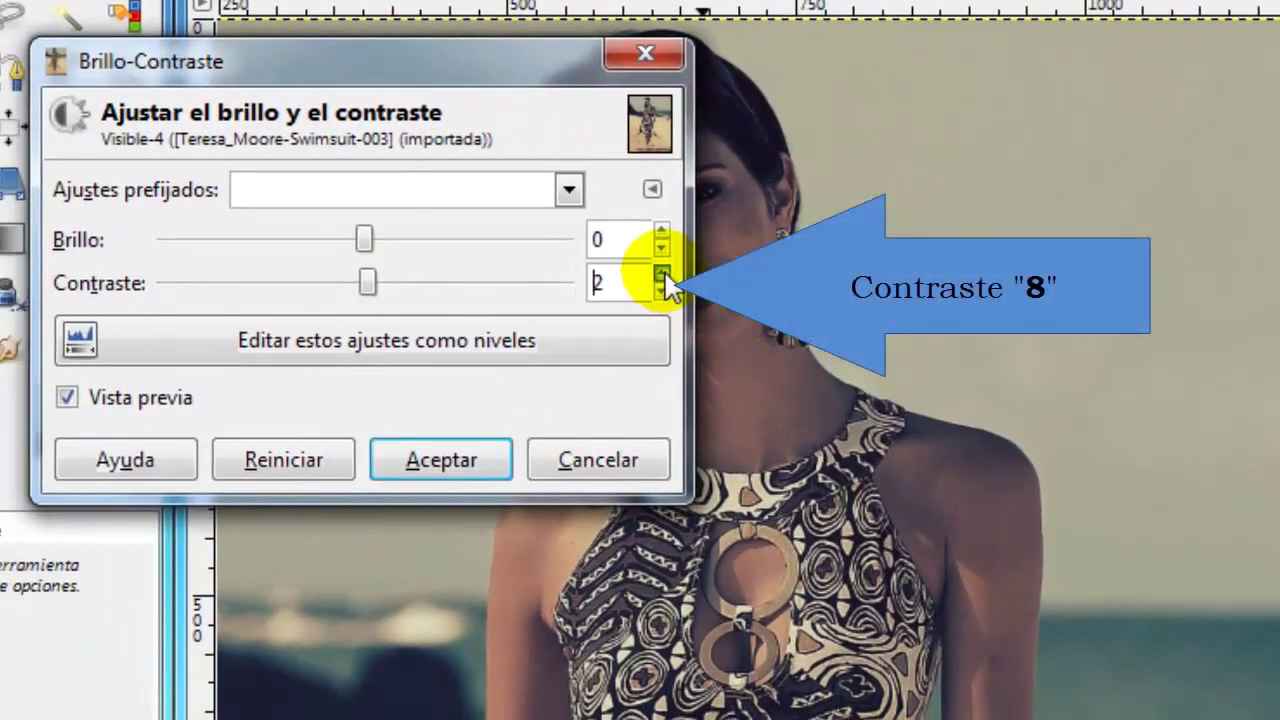
pyautogui.click(664, 276)
pyautogui.click(664, 276)
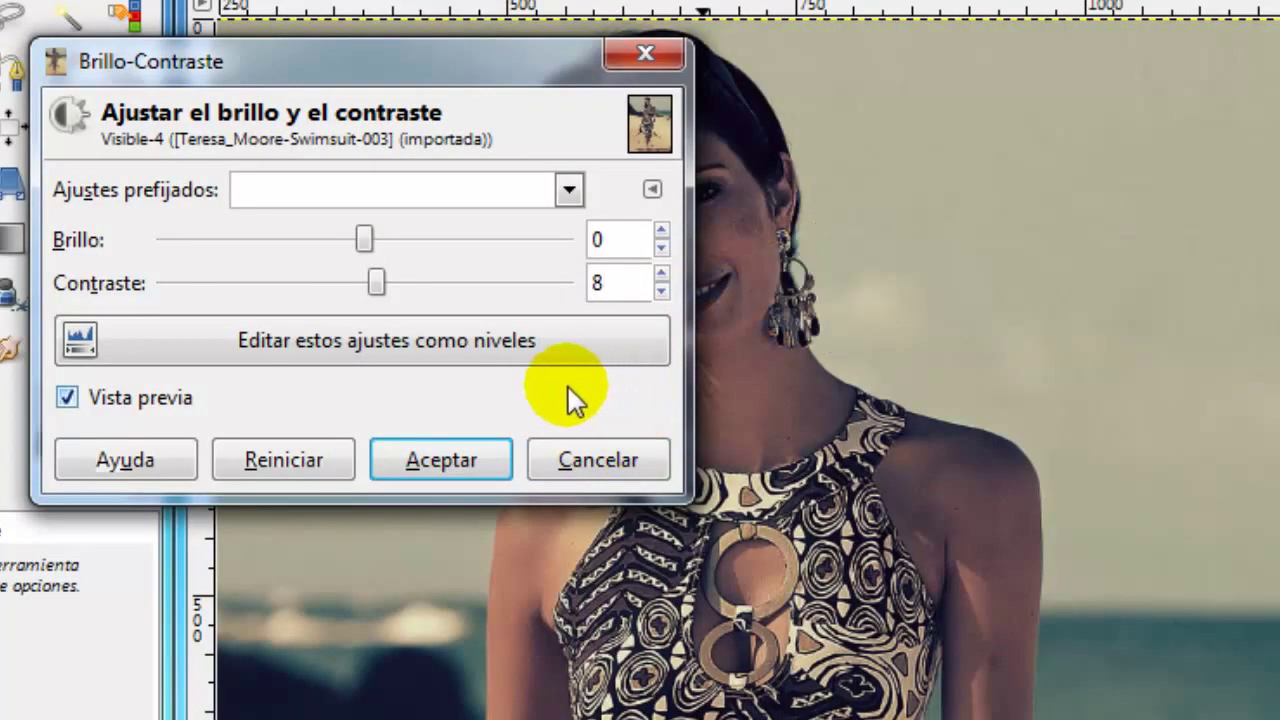
pyautogui.click(503, 463)
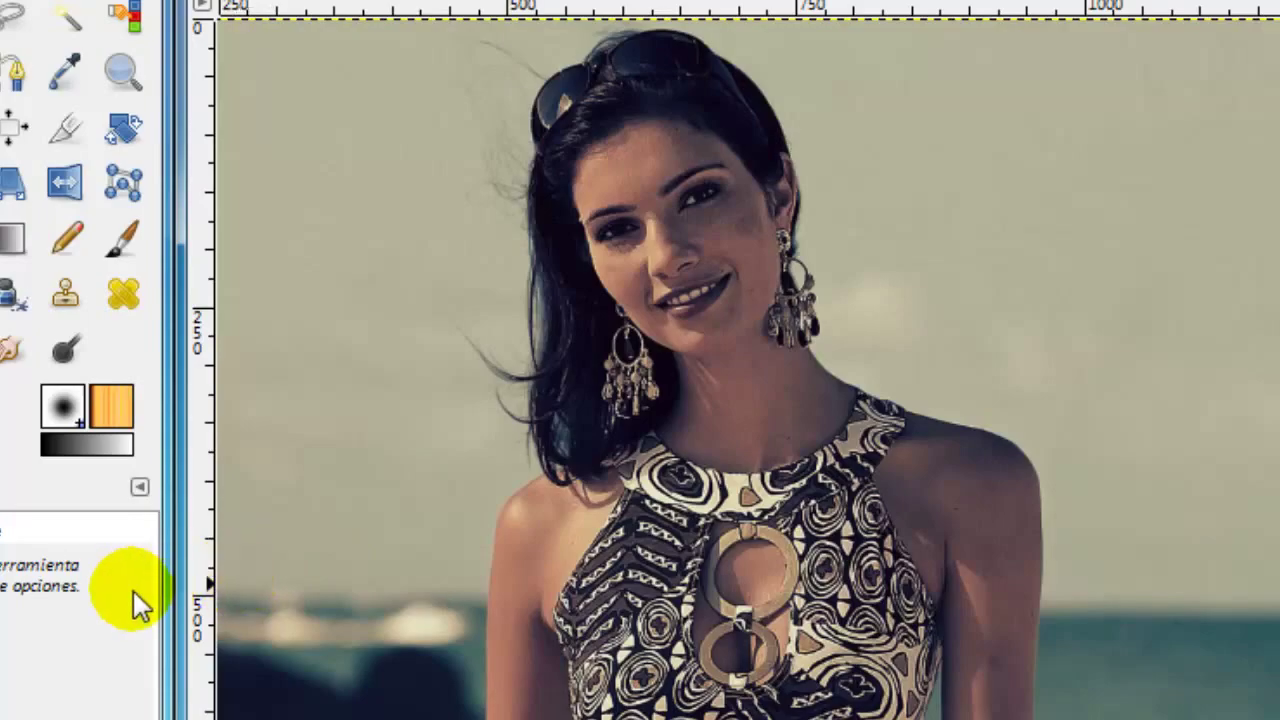